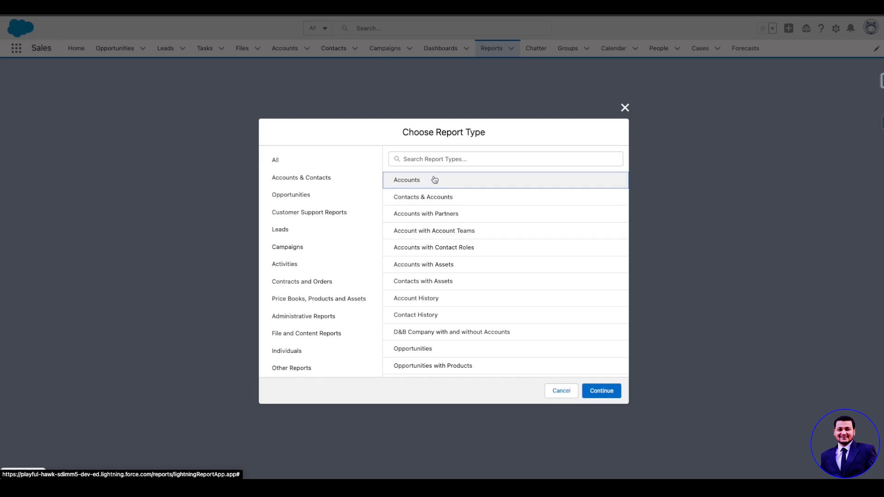
# - Create an Accounts report with rows grouped by Account Owner and columns grouped by Created Date
pyautogui.click(598, 390)
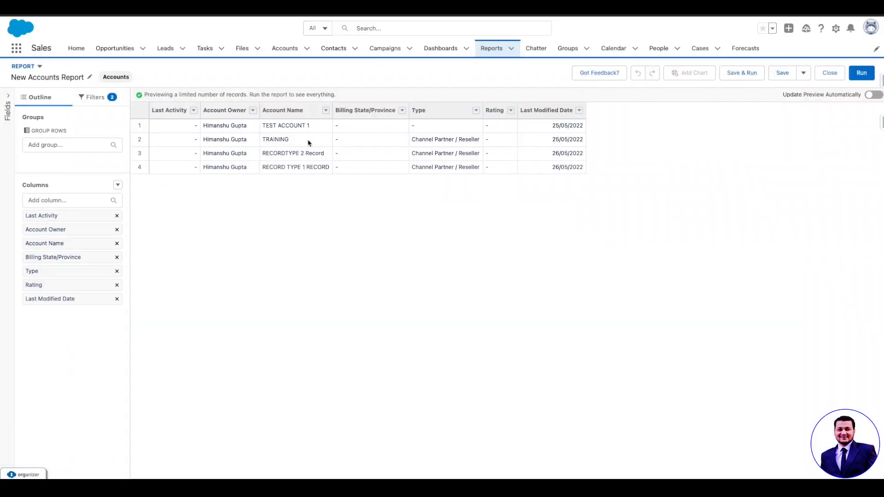
pyautogui.click(46, 145)
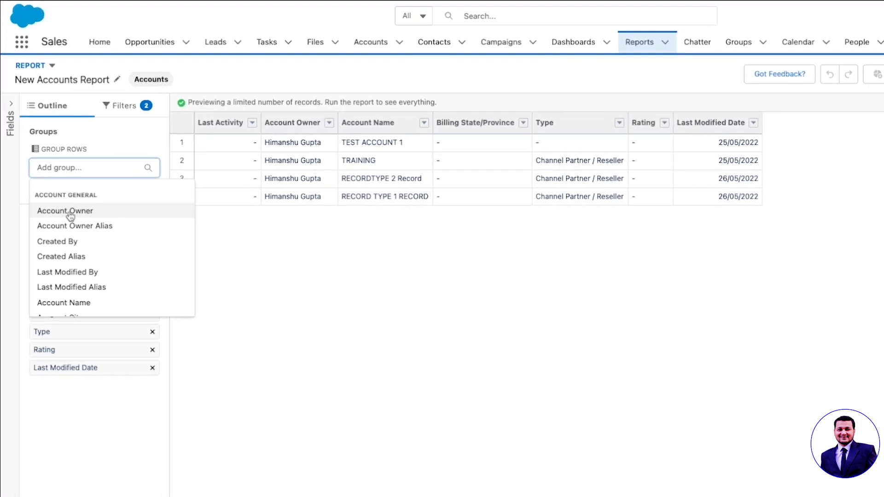
pyautogui.click(51, 192)
pyautogui.click(81, 233)
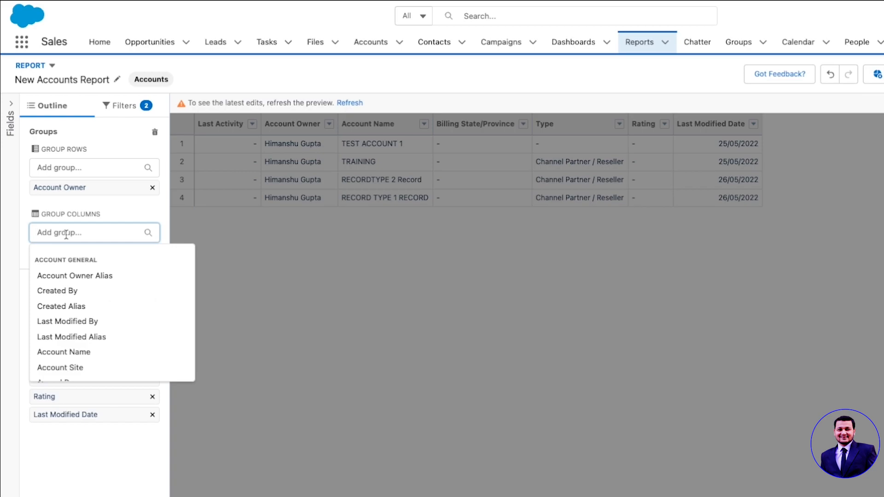
pyautogui.write('creat')
pyautogui.click(87, 307)
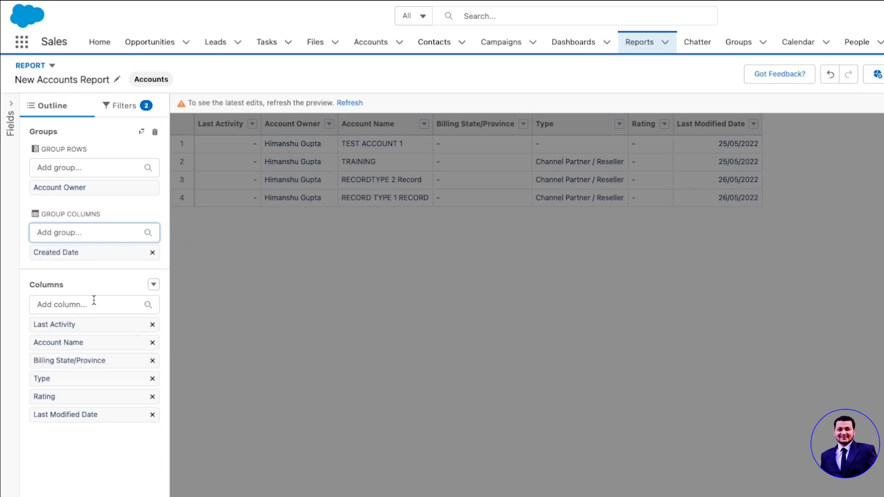
# - Add the Annual Revenue column to the report and refresh the preview
pyautogui.click(67, 306)
pyautogui.write('ann')
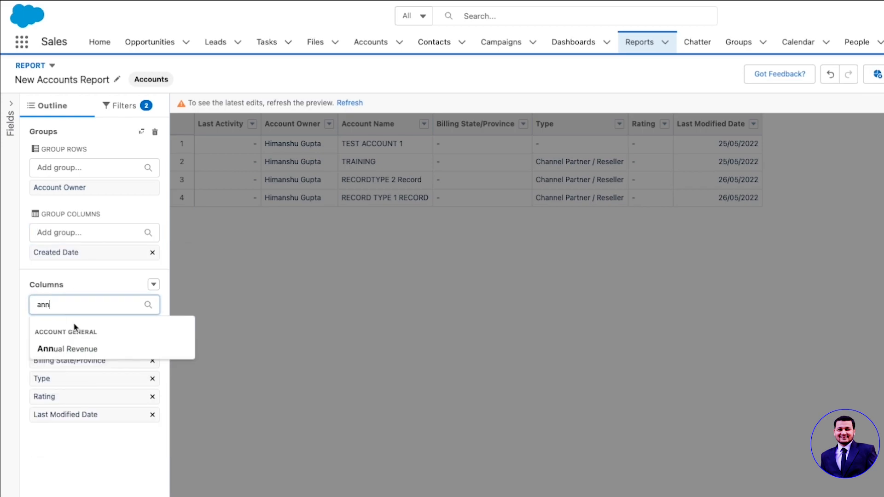
pyautogui.click(95, 348)
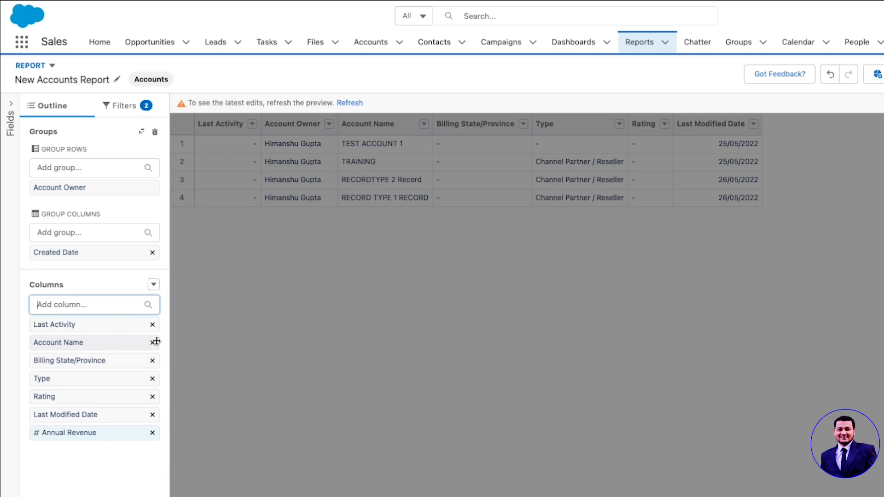
pyautogui.click(346, 104)
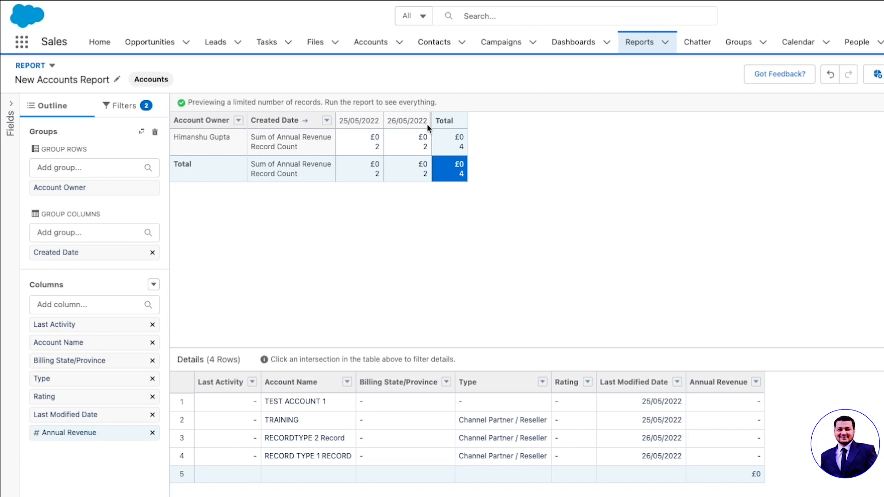
# - Group the Created Date columns by Fiscal Quarter and refresh the preview
pyautogui.click(326, 121)
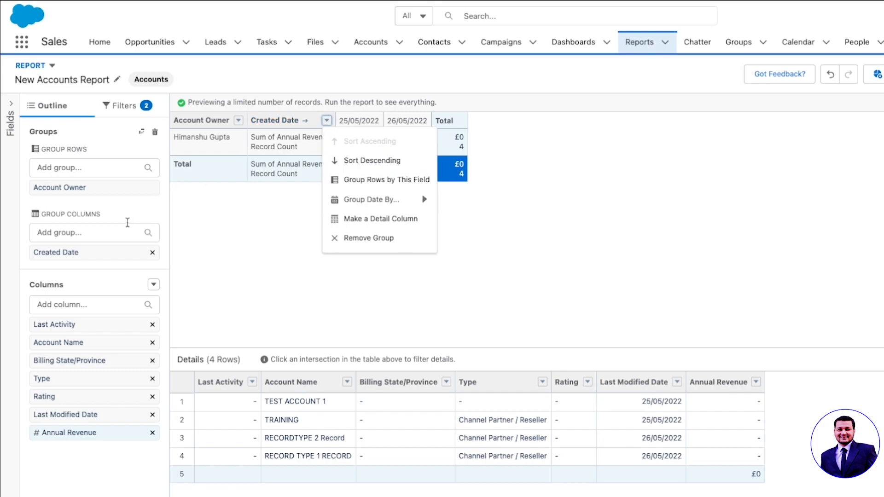
pyautogui.click(364, 199)
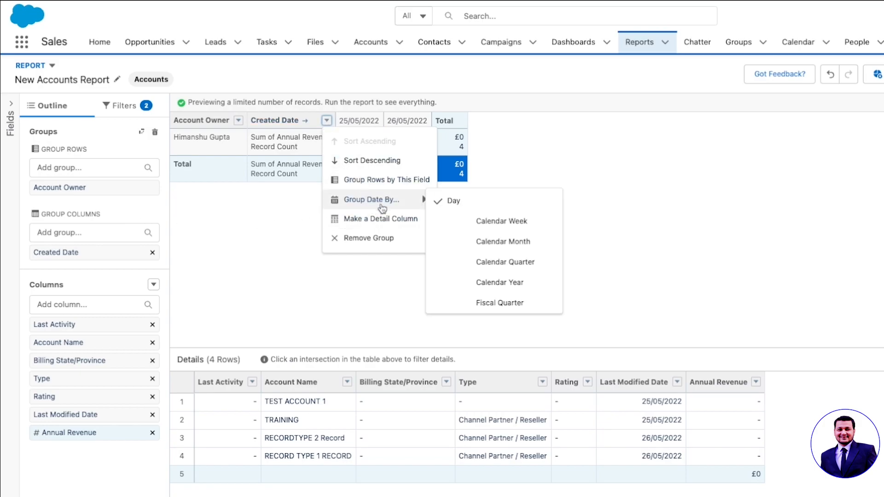
pyautogui.scroll(-3, 506, 248)
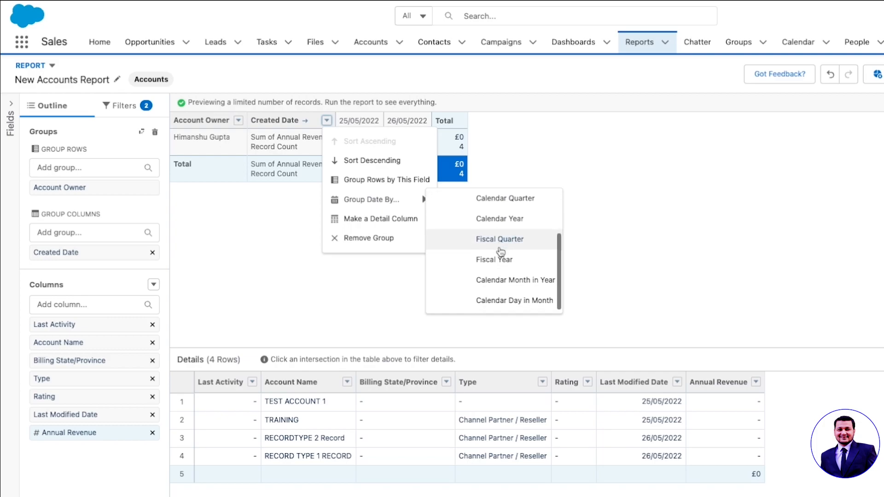
pyautogui.scroll(3, 500, 251)
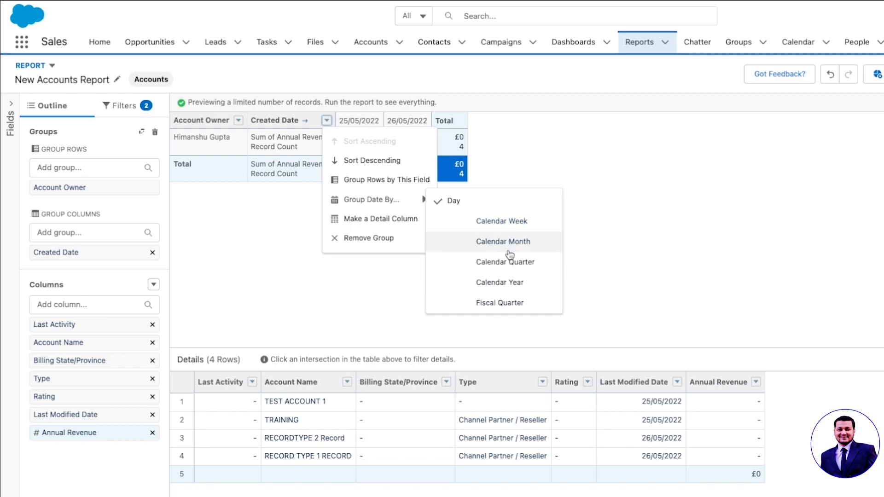
pyautogui.scroll(-3, 527, 263)
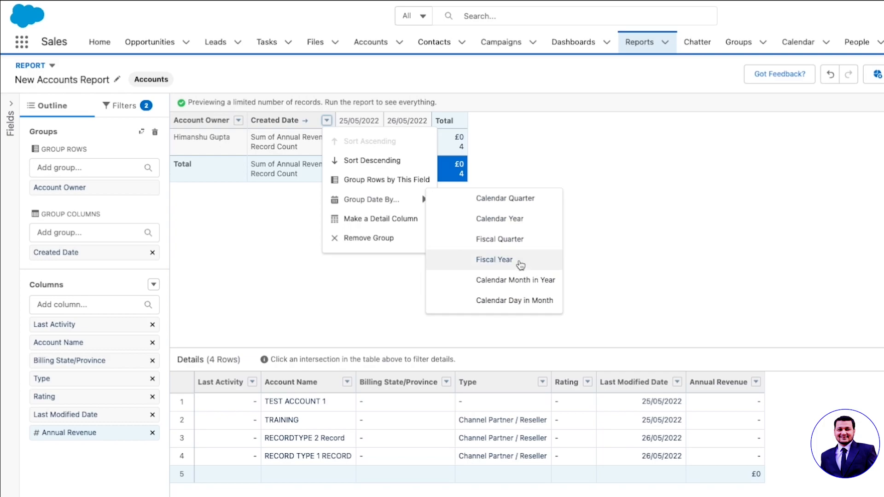
pyautogui.scroll(3, 519, 283)
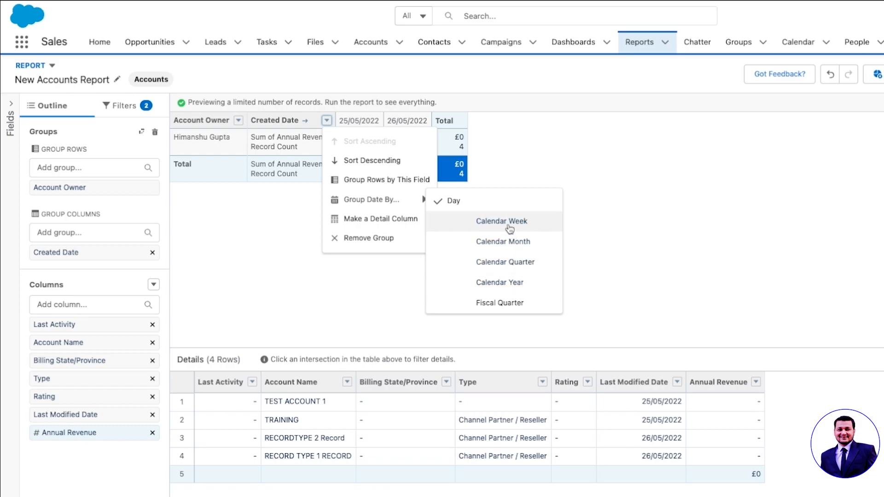
pyautogui.scroll(-3, 513, 282)
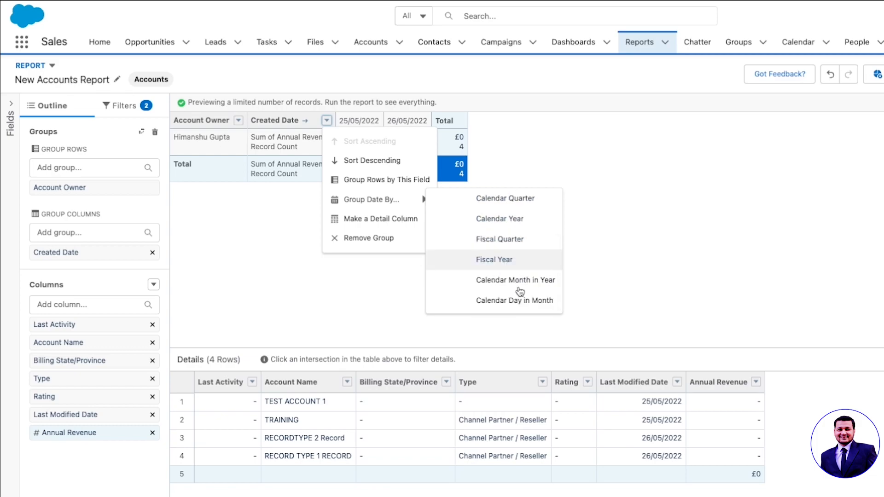
pyautogui.scroll(3, 511, 281)
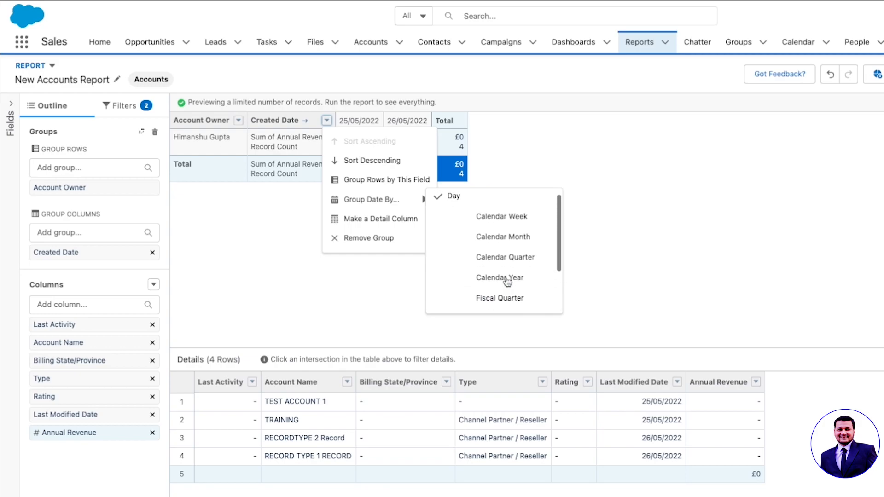
pyautogui.scroll(-1, 529, 264)
pyautogui.click(519, 258)
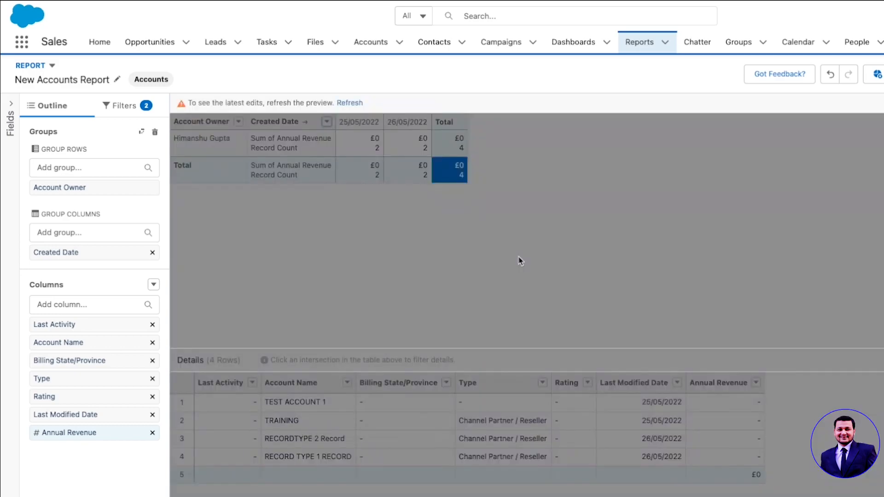
pyautogui.click(344, 103)
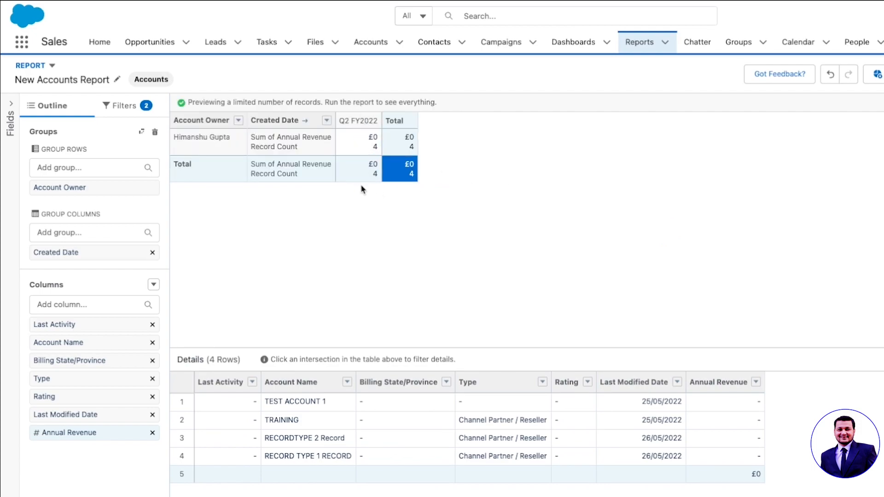
pyautogui.click(237, 120)
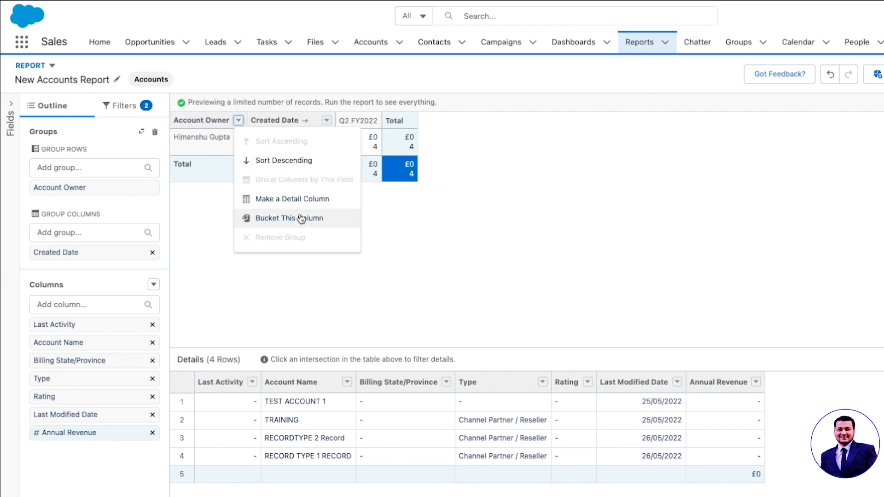
pyautogui.click(327, 120)
pyautogui.moveTo(373, 199)
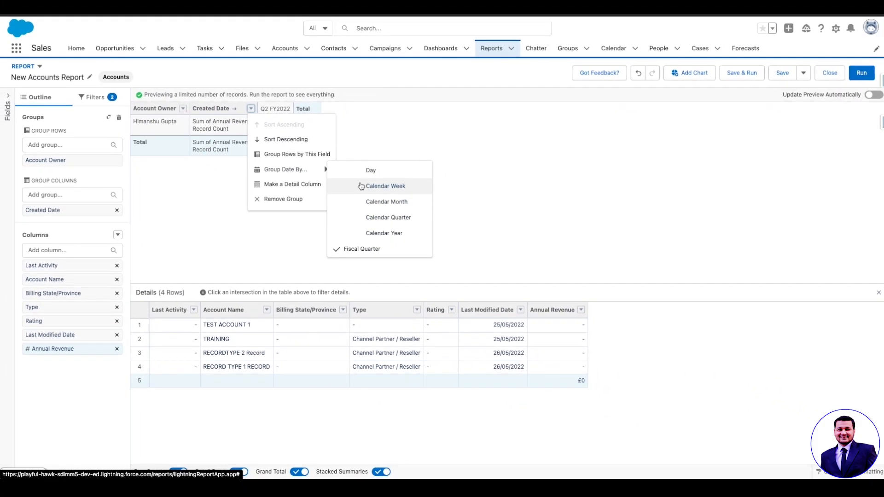
pyautogui.click(398, 238)
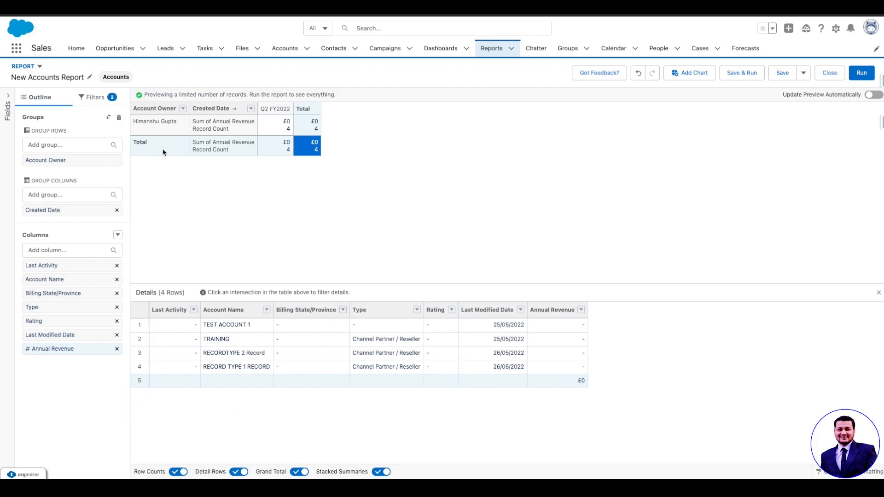
# - Turn off Detail Rows, Row Counts, Grand Total and Stacked Summaries for the report and refresh the preview
pyautogui.click(239, 472)
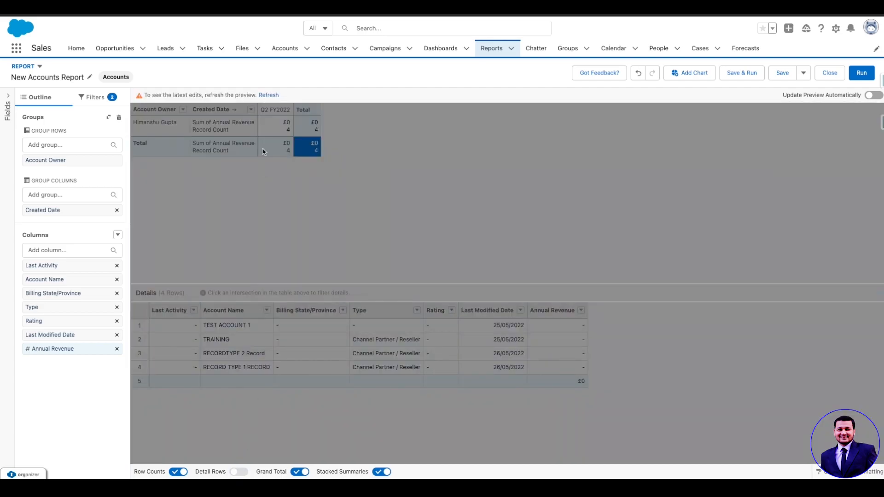
pyautogui.click(267, 95)
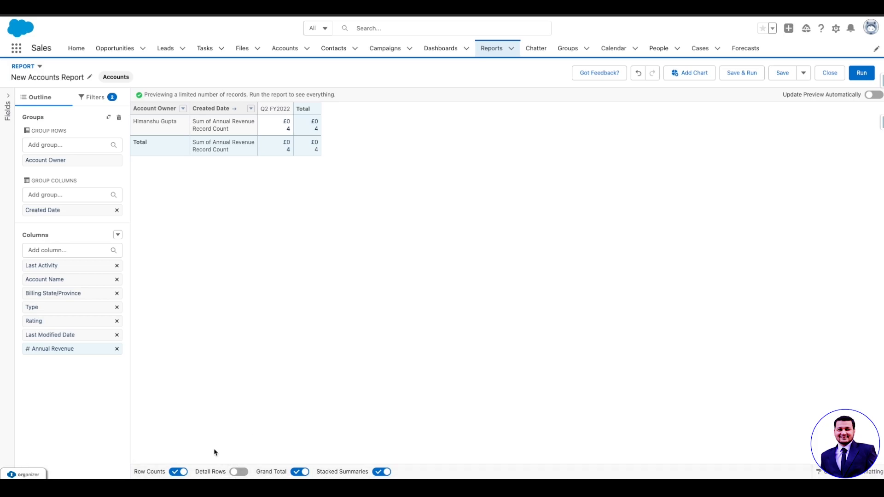
pyautogui.click(178, 471)
pyautogui.click(299, 472)
pyautogui.click(385, 472)
pyautogui.click(271, 95)
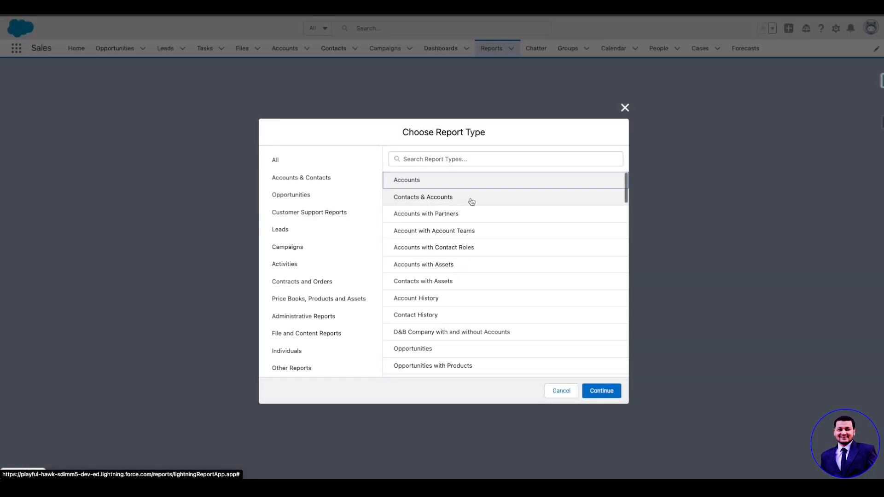
# - Start a new Accounts report with rows grouped by Account Owner and columns grouped by Created By
pyautogui.click(428, 180)
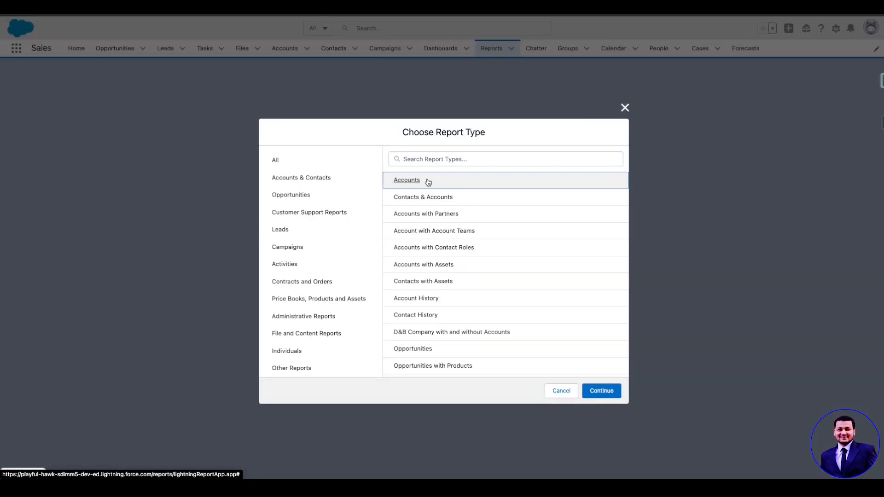
pyautogui.click(600, 391)
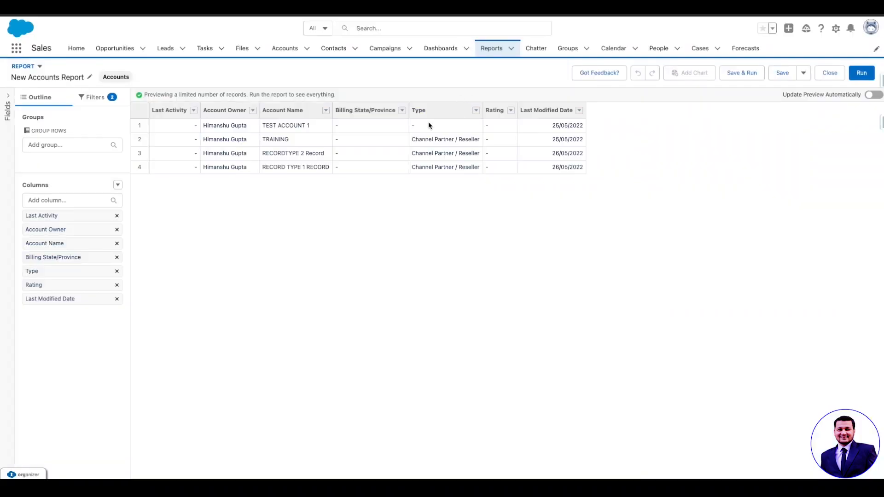
pyautogui.click(69, 144)
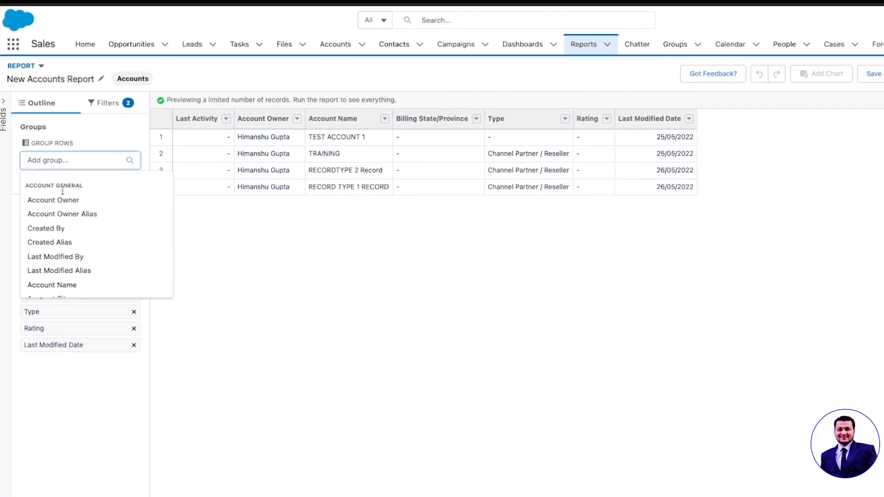
pyautogui.click(46, 198)
pyautogui.click(46, 219)
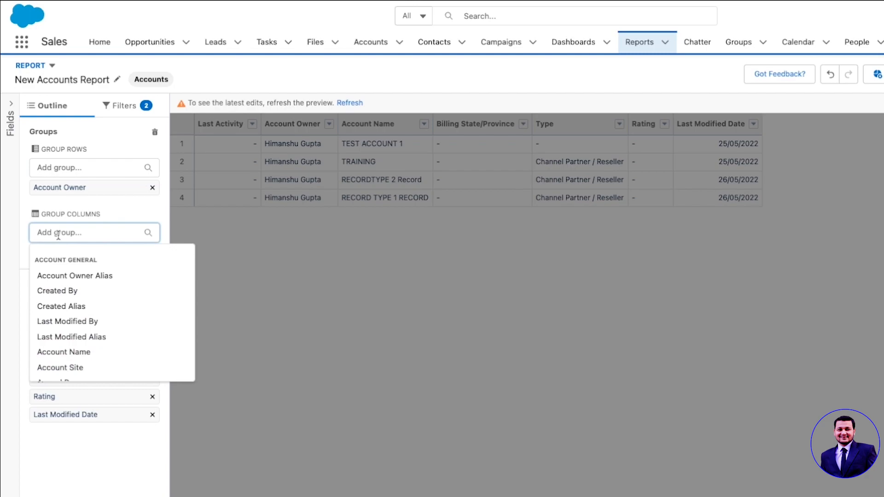
pyautogui.click(75, 290)
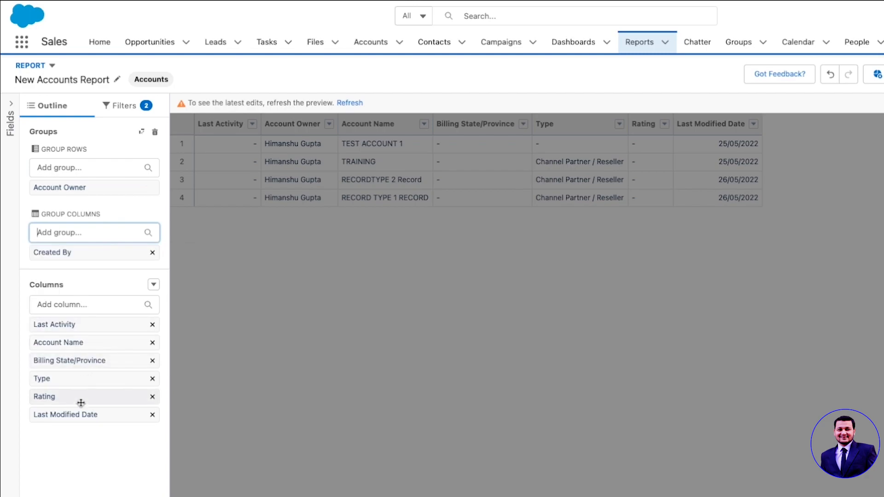
# - Add the Annual Revenue column to the new report and turn off Detail Rows
pyautogui.click(68, 304)
pyautogui.write('annu')
pyautogui.click(69, 349)
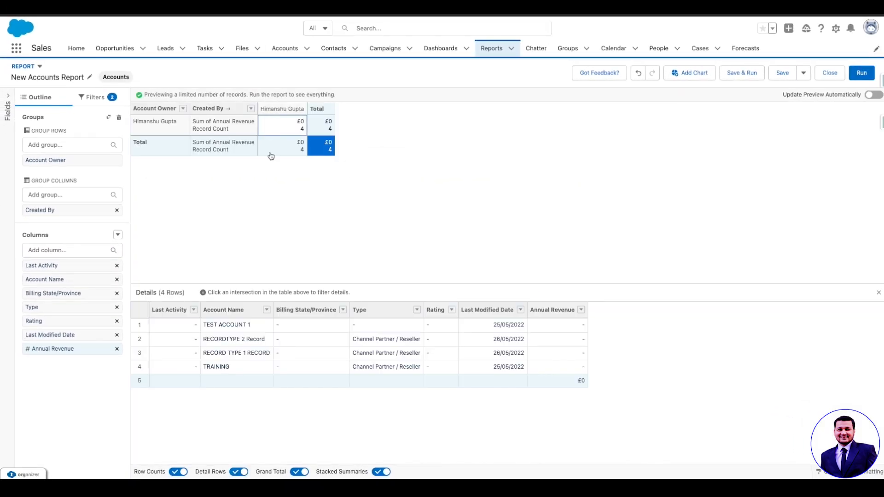
pyautogui.click(238, 472)
pyautogui.click(238, 472)
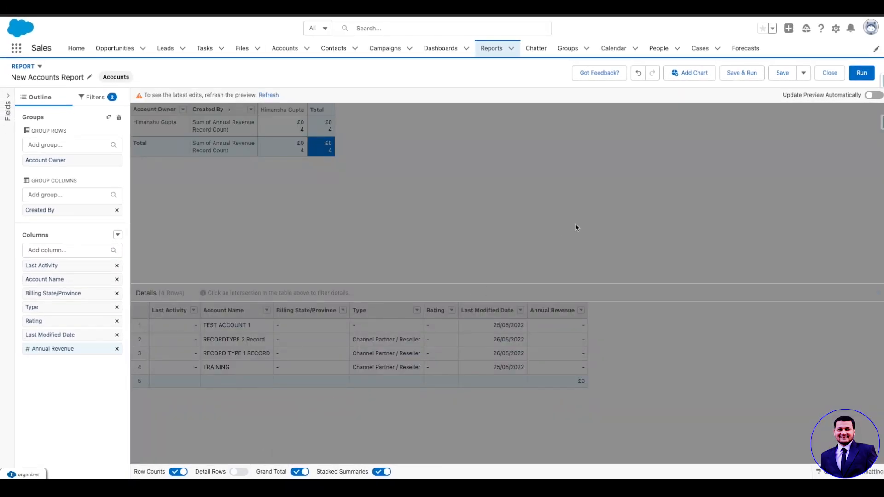
# - Save and run the report under the name "Matrix Report", and turn off its Stacked Summaries
pyautogui.click(738, 75)
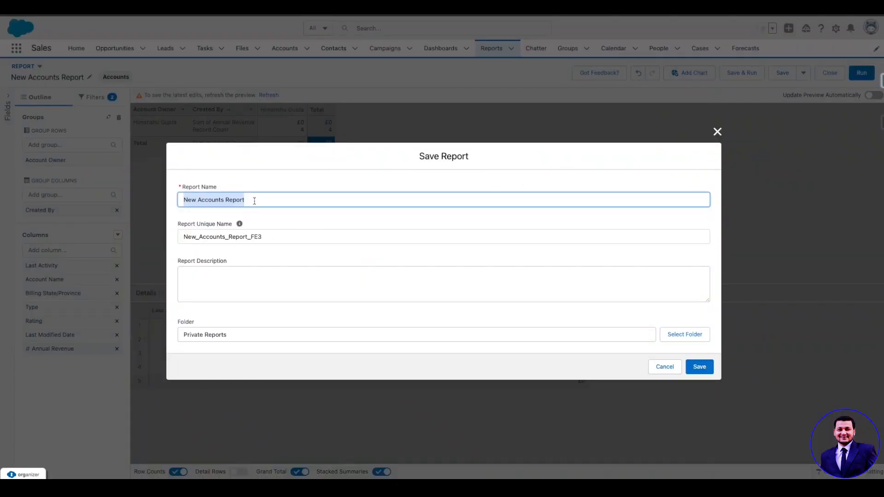
pyautogui.write('Matrix')
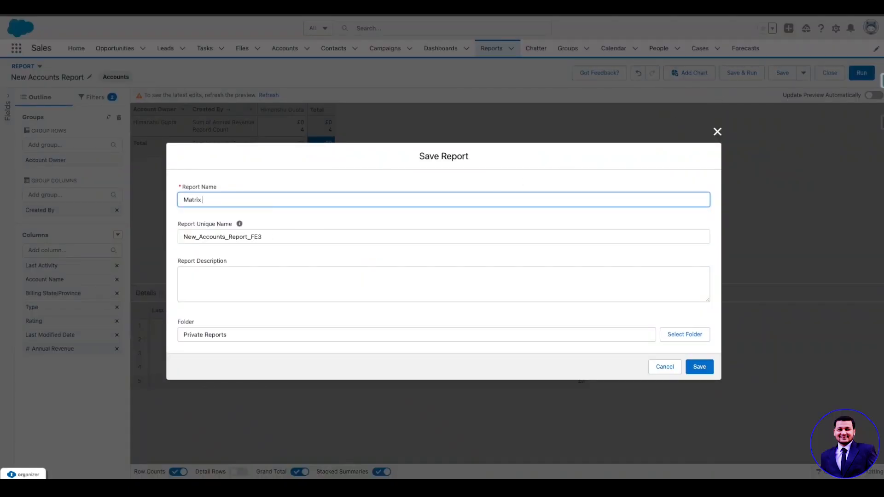
pyautogui.moveTo(276, 232); pyautogui.dragTo(154, 238)
pyautogui.press('BackSpace')
pyautogui.press('Tab')
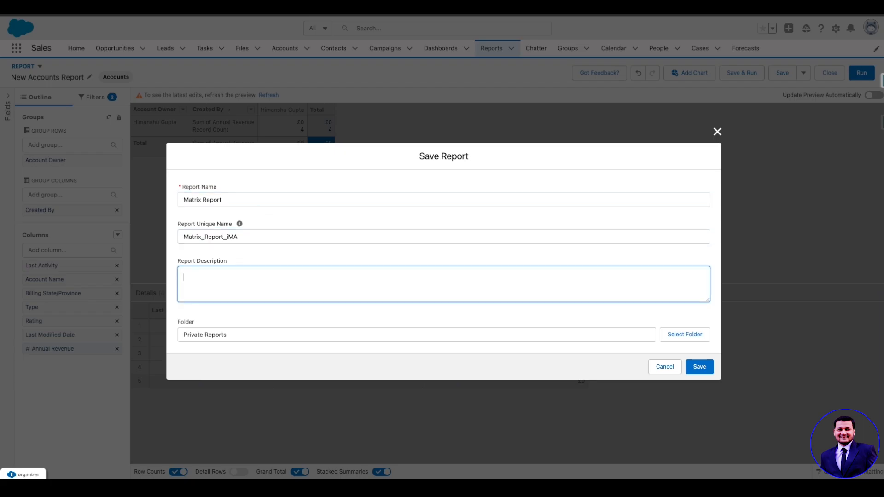
pyautogui.click(699, 367)
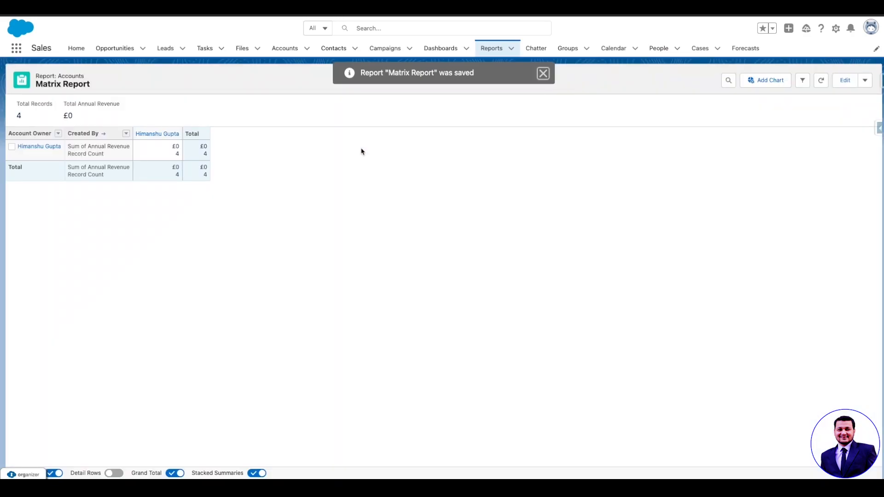
pyautogui.click(258, 473)
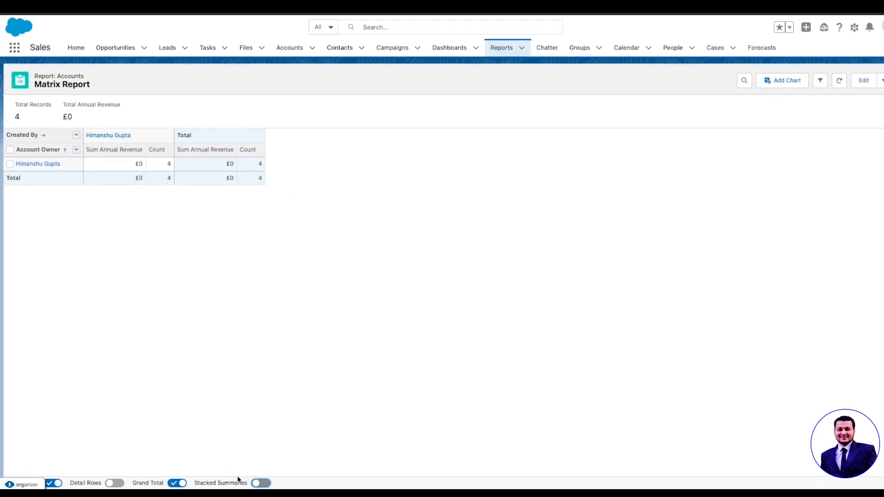
# - Turn on Stacked Summaries and replace the Created By column group with Created Date in the saved matrix report
pyautogui.click(257, 473)
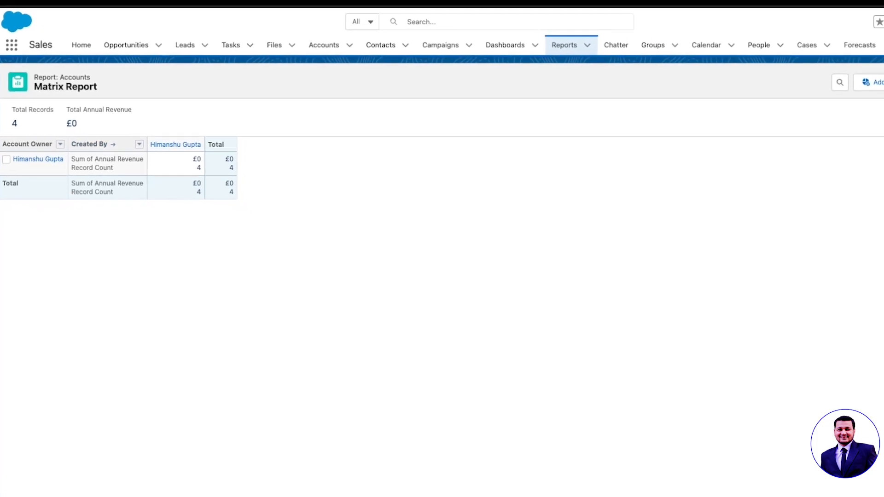
pyautogui.click(877, 81)
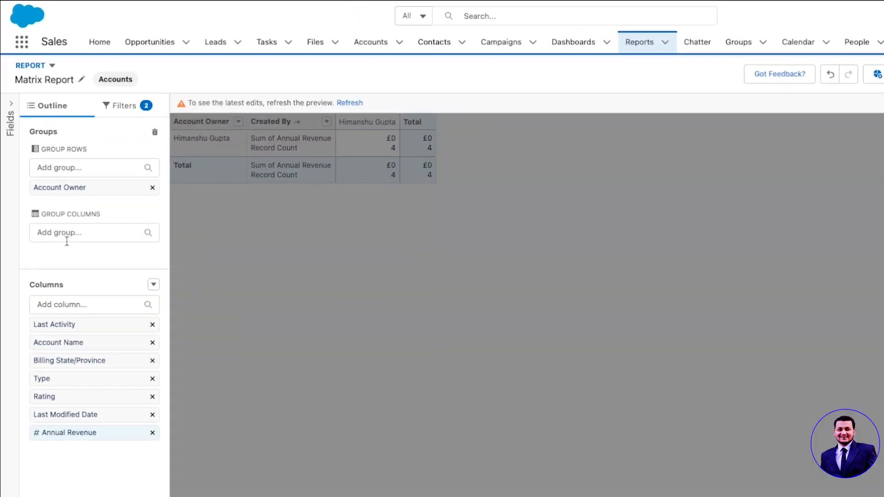
pyautogui.click(51, 195)
pyautogui.write('crea')
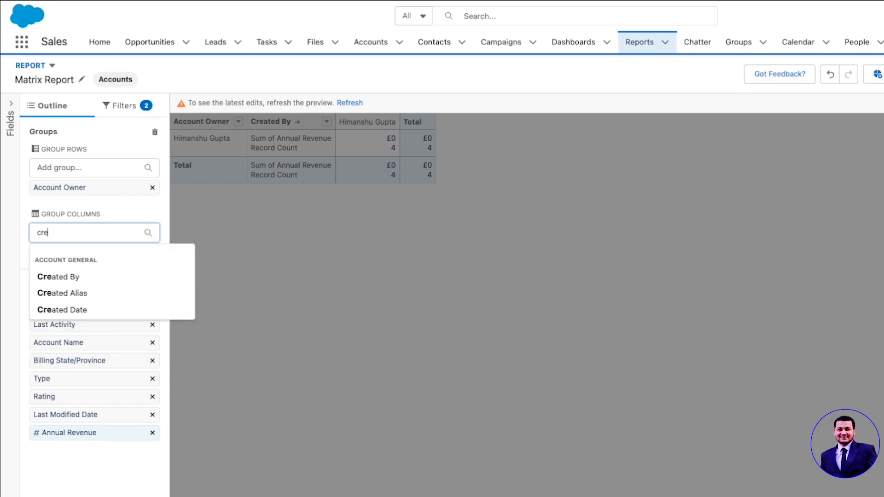
pyautogui.click(86, 307)
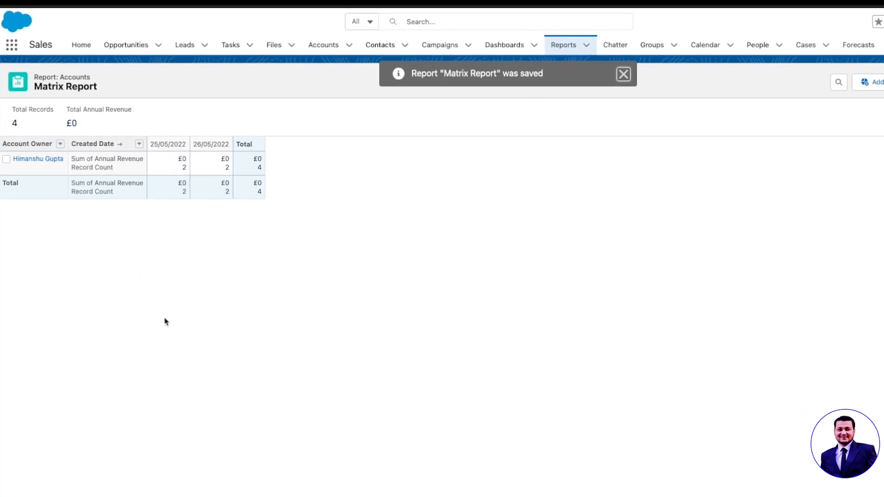
# - Turn off Stacked Summaries and sort both the Account Owner and Created Date groups in descending order
pyautogui.click(257, 473)
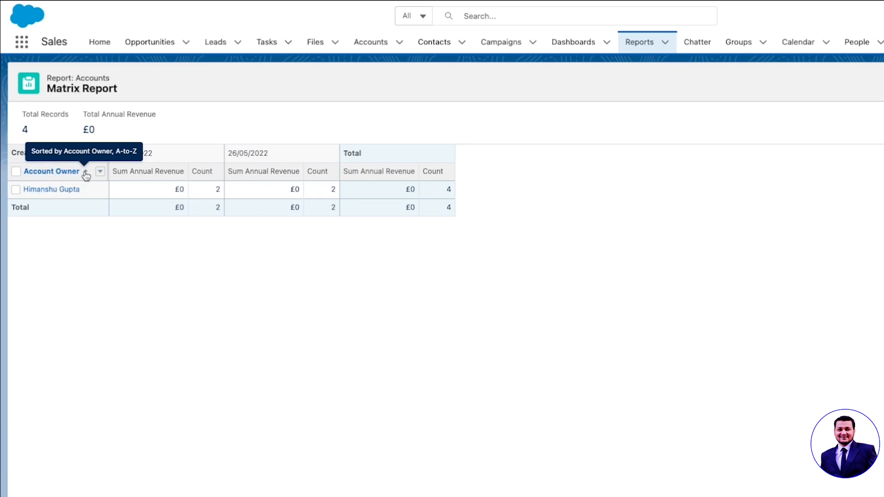
pyautogui.click(65, 155)
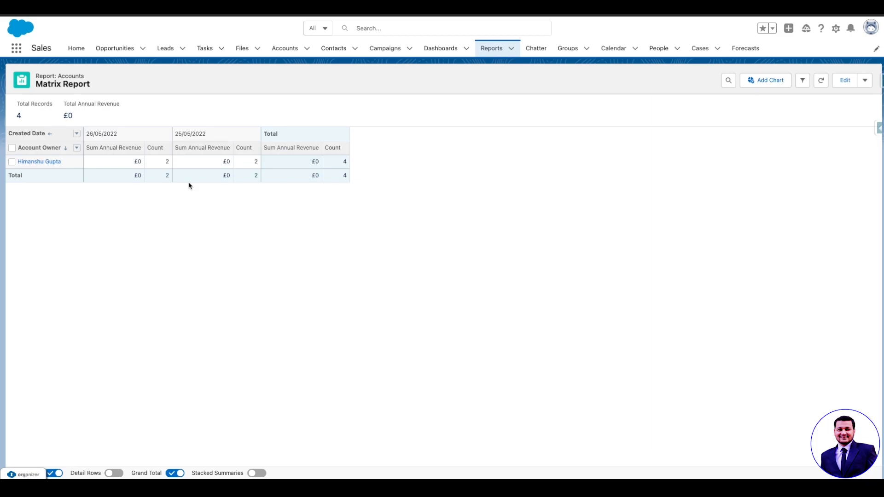
# - Reopen the matrix report for editing and add Type as a second row group below Account Owner
pyautogui.click(847, 81)
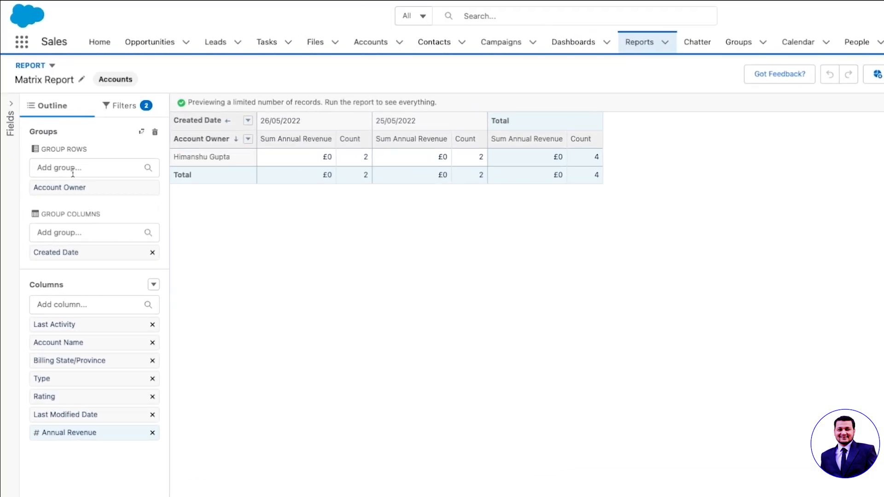
pyautogui.click(69, 232)
pyautogui.click(58, 166)
pyautogui.write('typ')
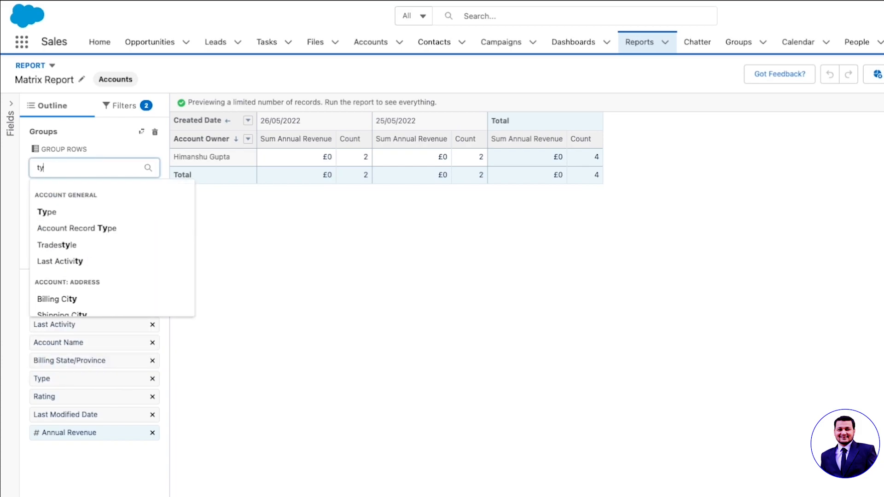
pyautogui.click(75, 212)
# - Add Industry as a second column group, and save and run the matrix report
pyautogui.click(76, 232)
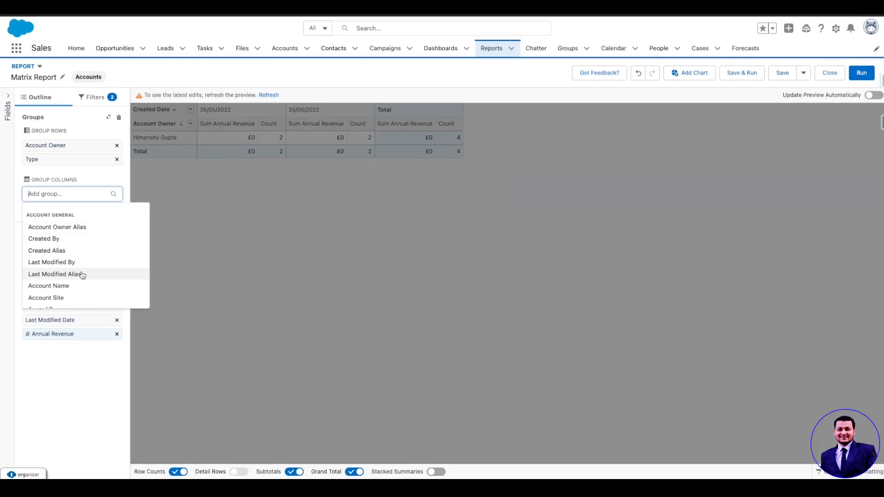
pyautogui.write('ind')
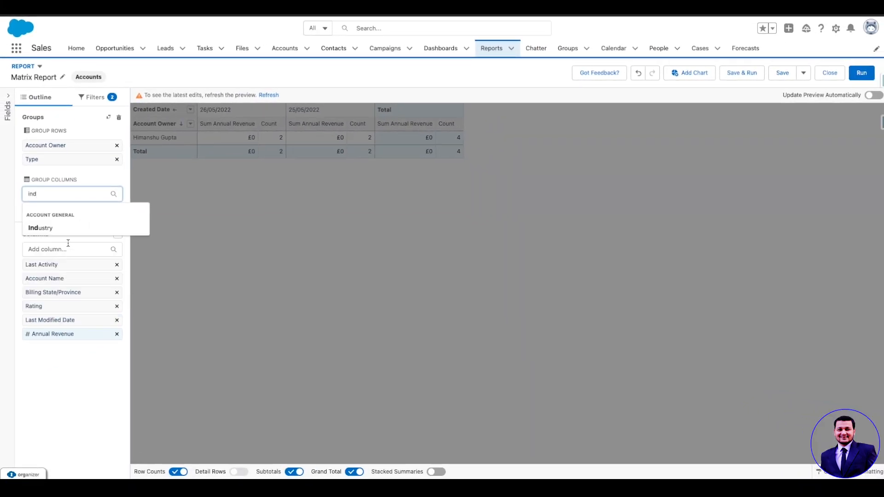
pyautogui.click(60, 228)
pyautogui.click(741, 73)
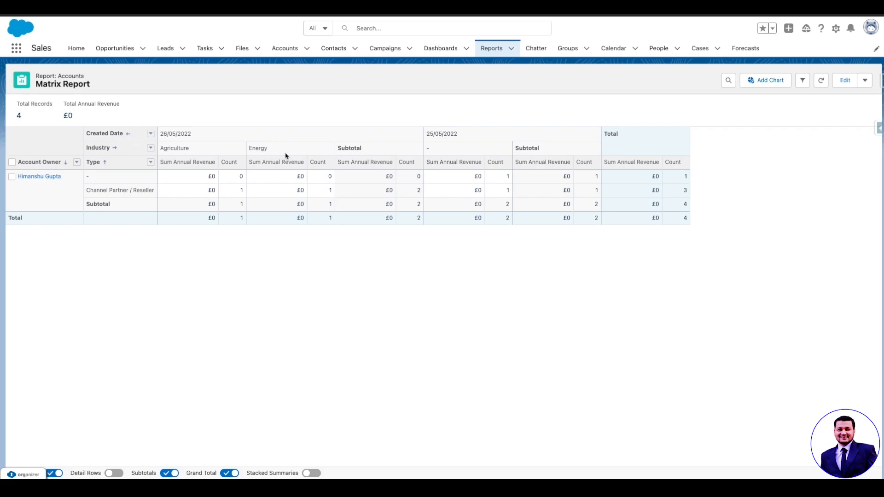
# - Add a chart to the report and set its Show Me filter to All accounts
pyautogui.click(765, 80)
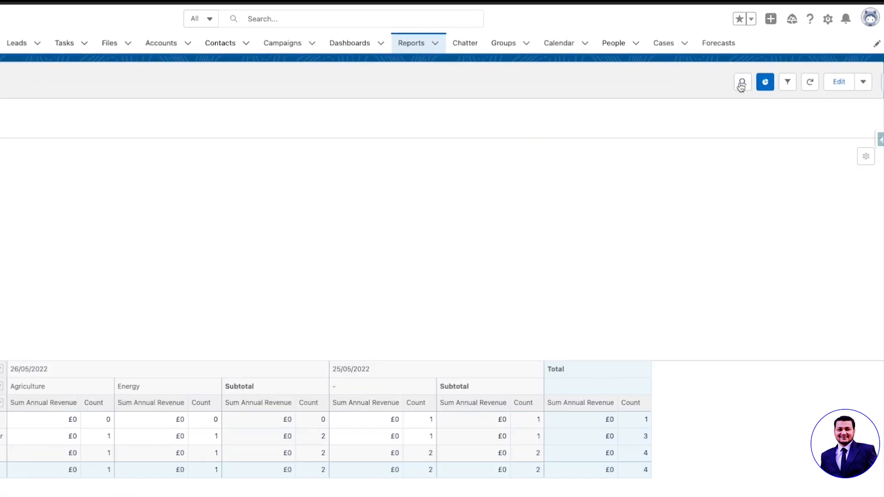
pyautogui.click(787, 82)
pyautogui.click(788, 144)
pyautogui.click(606, 146)
pyautogui.click(607, 242)
pyautogui.click(732, 150)
# - Replace the custom date range of the Created Date filter with a wider preset range and apply it
pyautogui.click(808, 152)
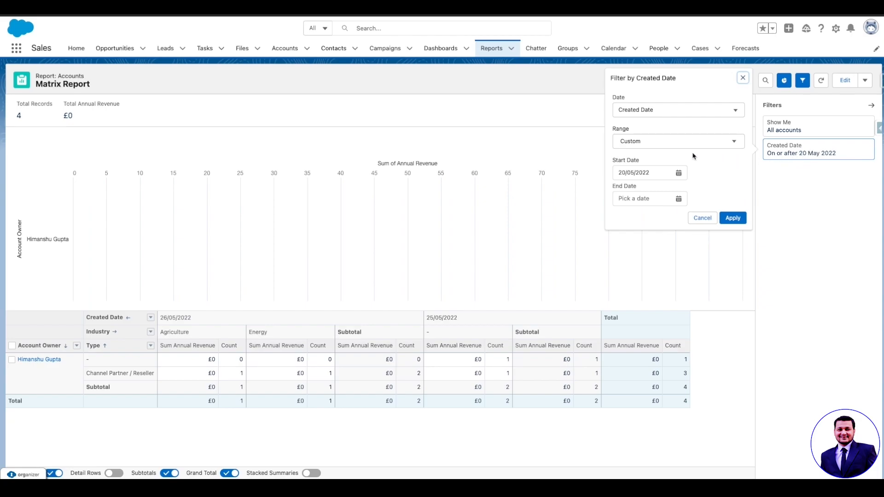
pyautogui.click(678, 141)
pyautogui.click(641, 157)
pyautogui.click(733, 174)
# - Set the bar chart's Y-Axis to Created Date and add Account Owner as its second group
pyautogui.click(867, 142)
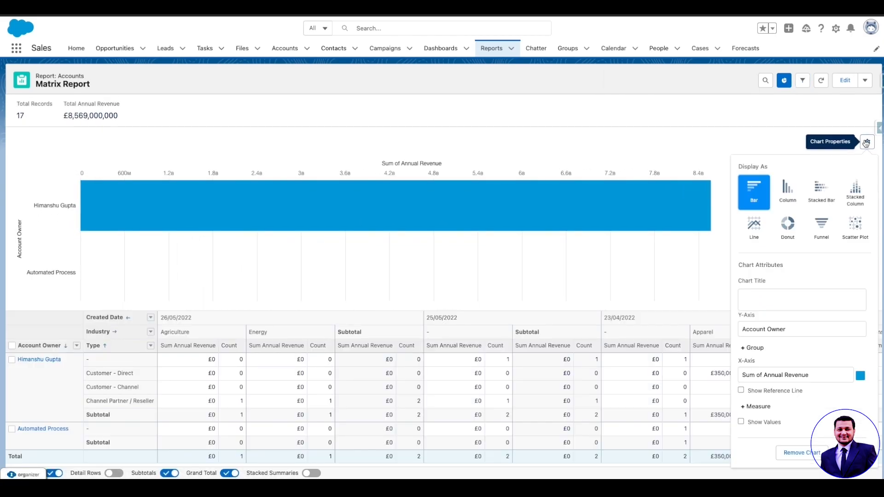
pyautogui.click(803, 329)
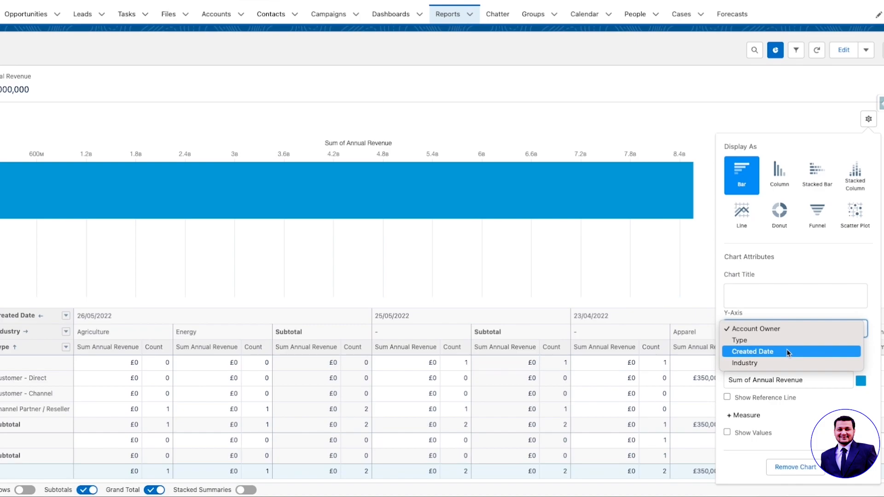
pyautogui.click(787, 352)
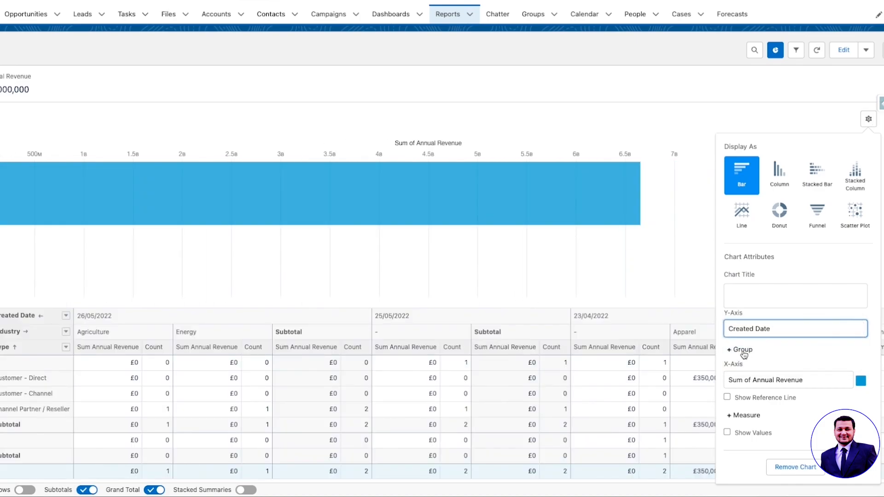
pyautogui.click(742, 350)
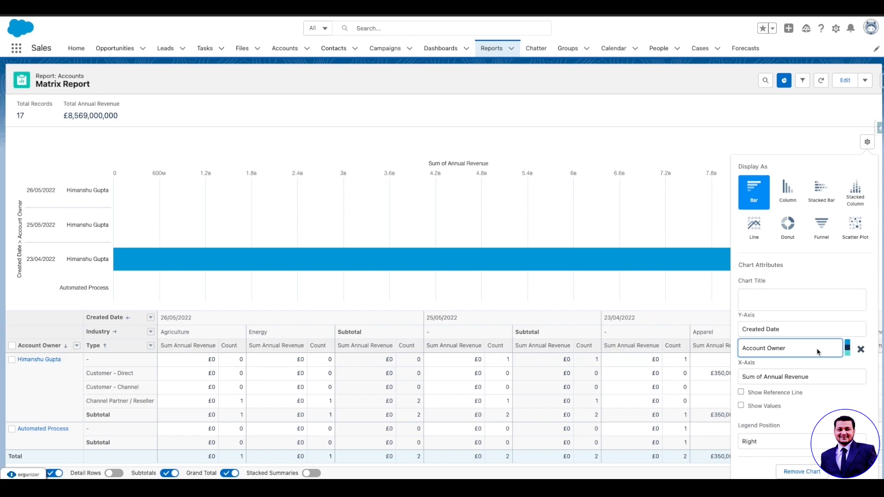
# - Show a reference line on the chart with a value of 50
pyautogui.click(792, 393)
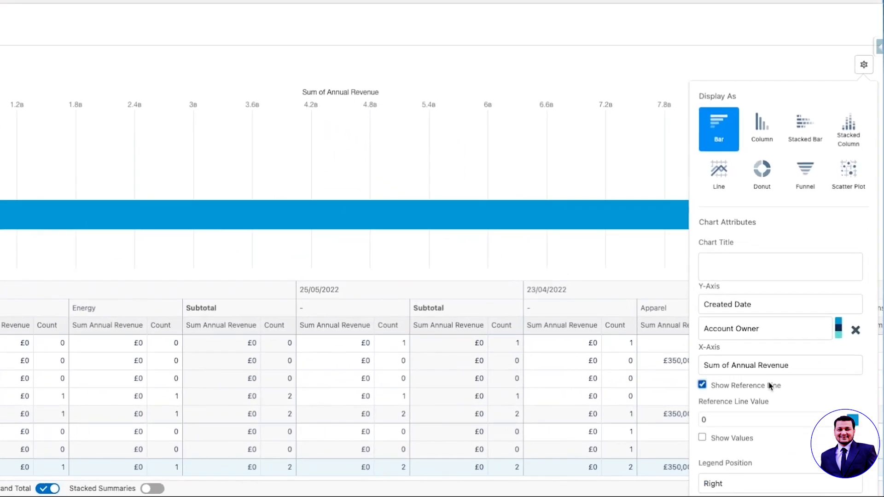
pyautogui.click(792, 420)
pyautogui.press('BackSpace')
pyautogui.write('50')
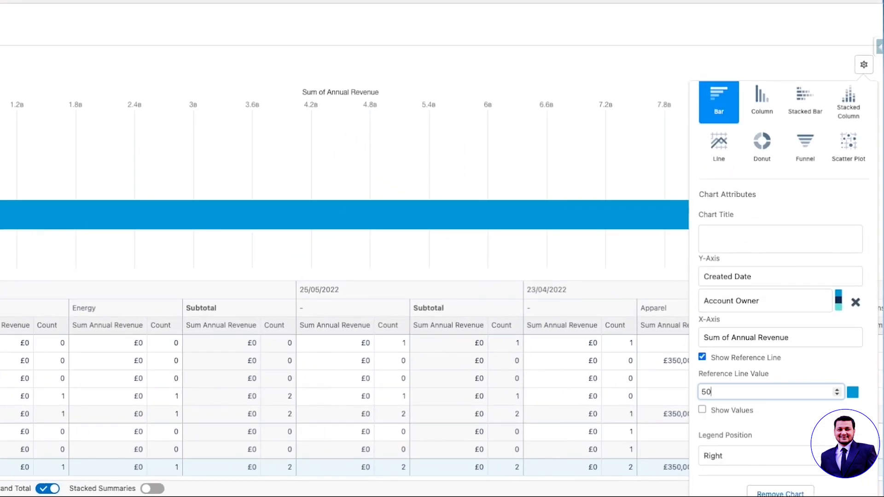
# - Move the chart legend to the Bottom position and close the chart properties
pyautogui.click(764, 456)
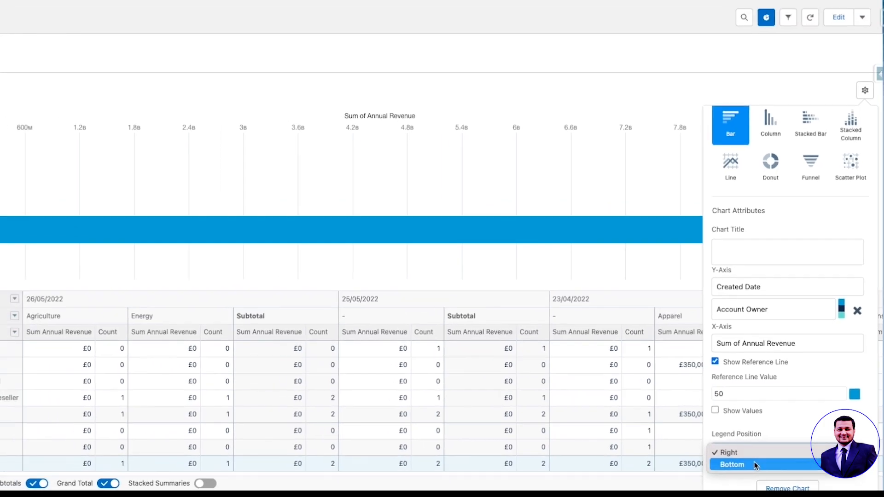
pyautogui.click(776, 469)
pyautogui.click(867, 142)
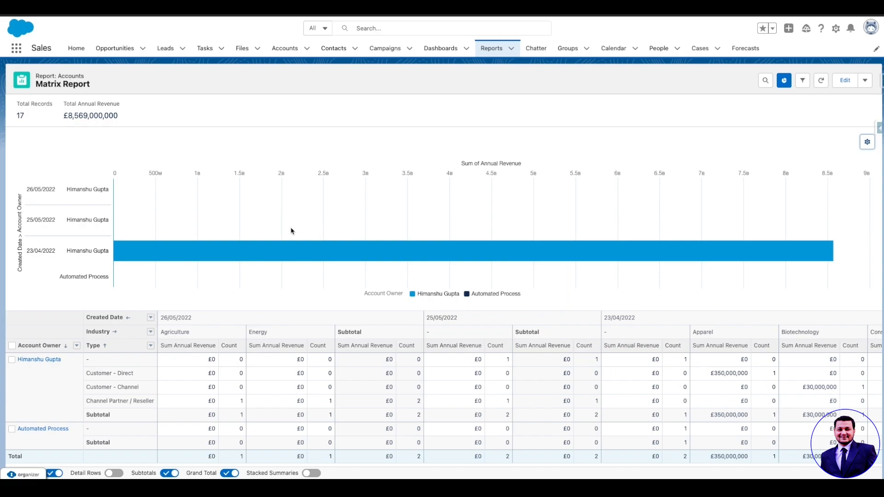
# - Change the chart's Y-Axis to Type and its second group to Created Date
pyautogui.click(867, 142)
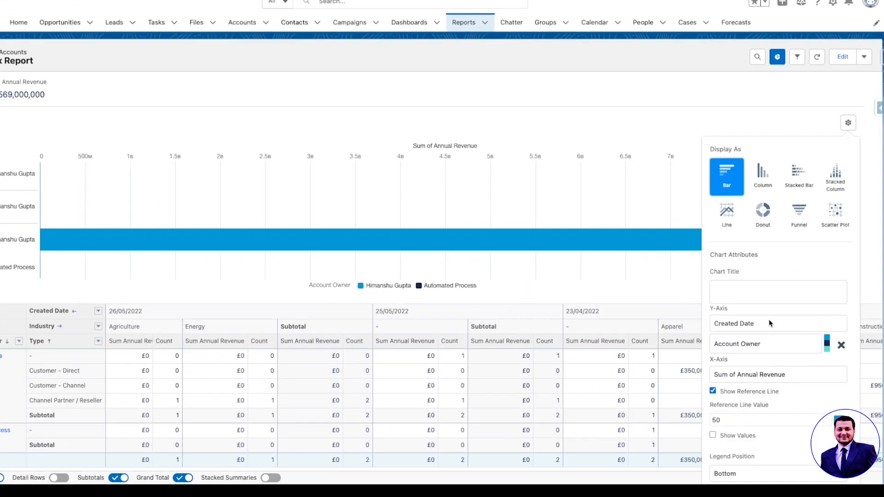
pyautogui.click(772, 329)
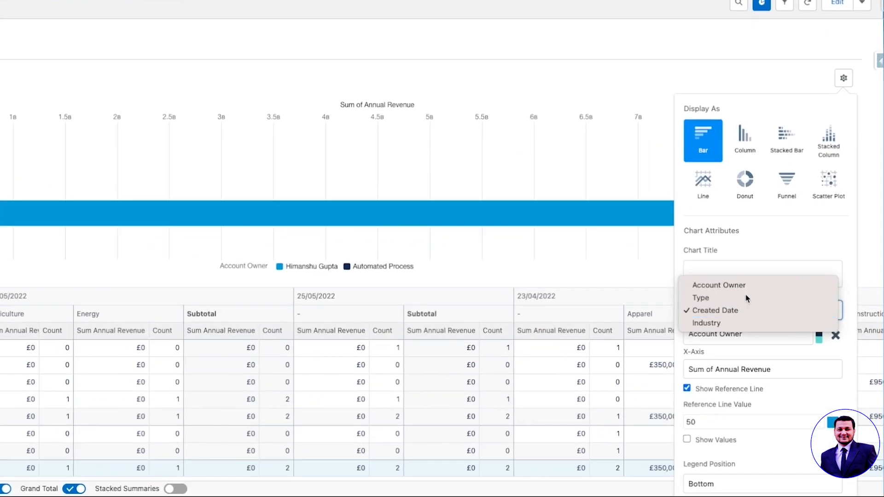
pyautogui.click(747, 298)
pyautogui.click(737, 338)
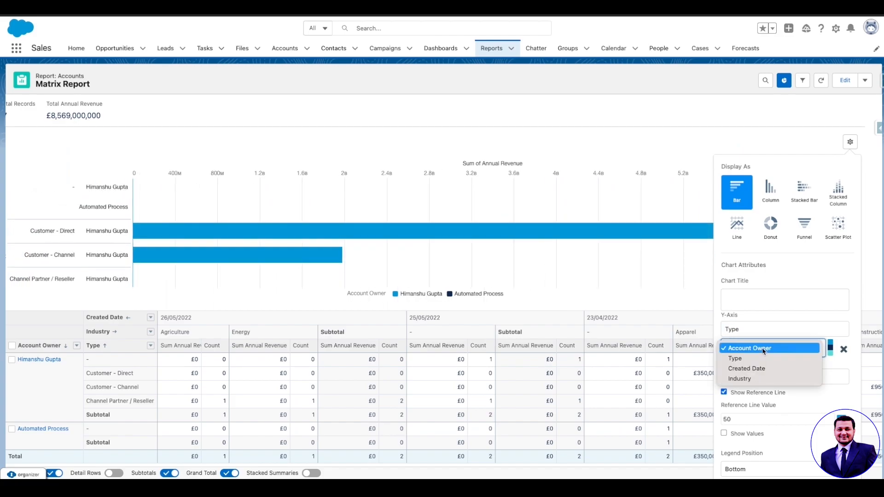
pyautogui.click(769, 367)
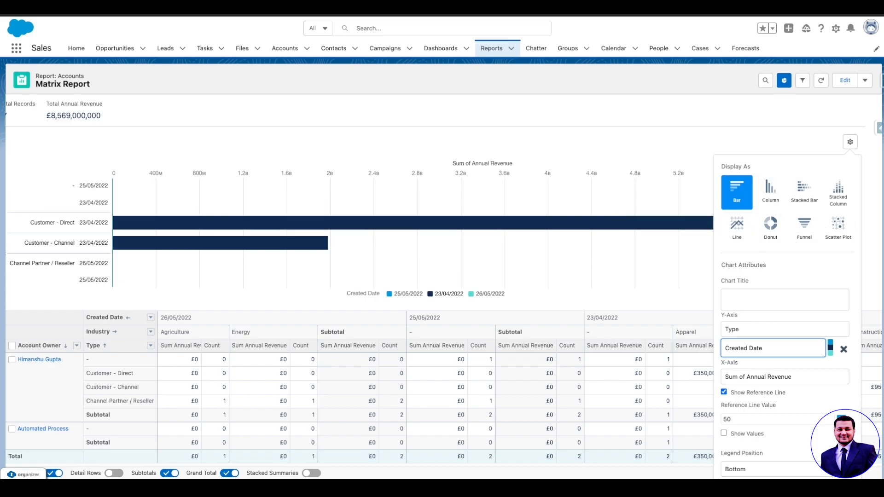
pyautogui.click(850, 142)
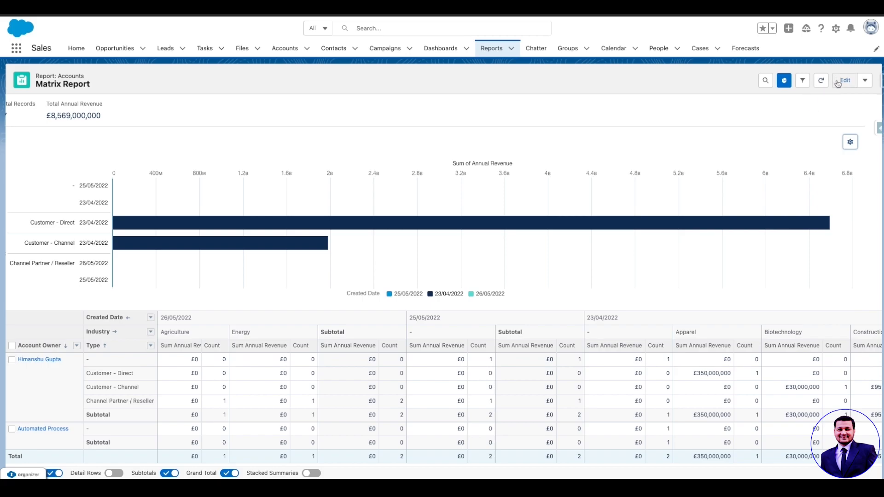
# - Start a new report based on the Accounts report type
pyautogui.click(499, 49)
pyautogui.click(663, 84)
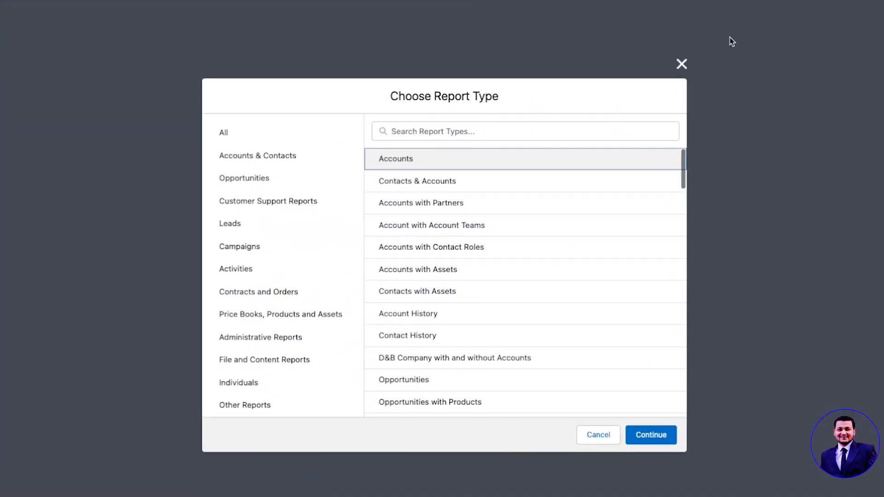
pyautogui.click(656, 433)
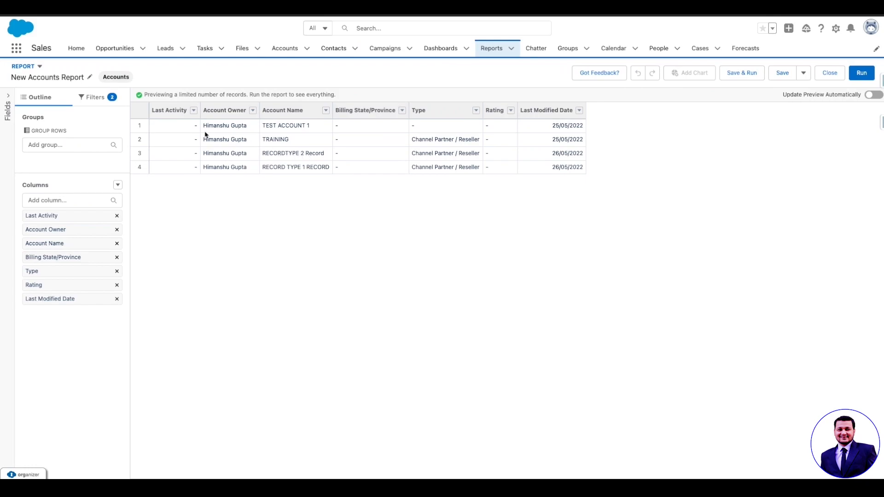
# - Change the format of the new Accounts report to Joined Report
pyautogui.click(40, 66)
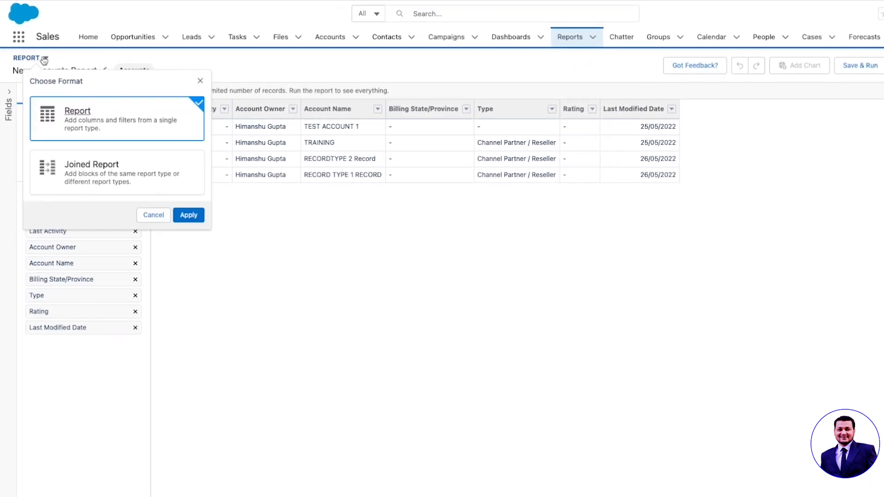
pyautogui.click(245, 201)
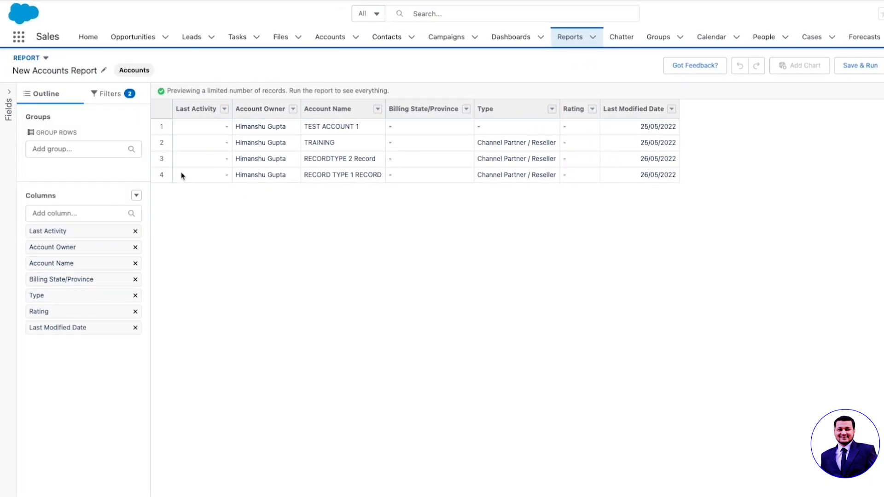
pyautogui.click(46, 59)
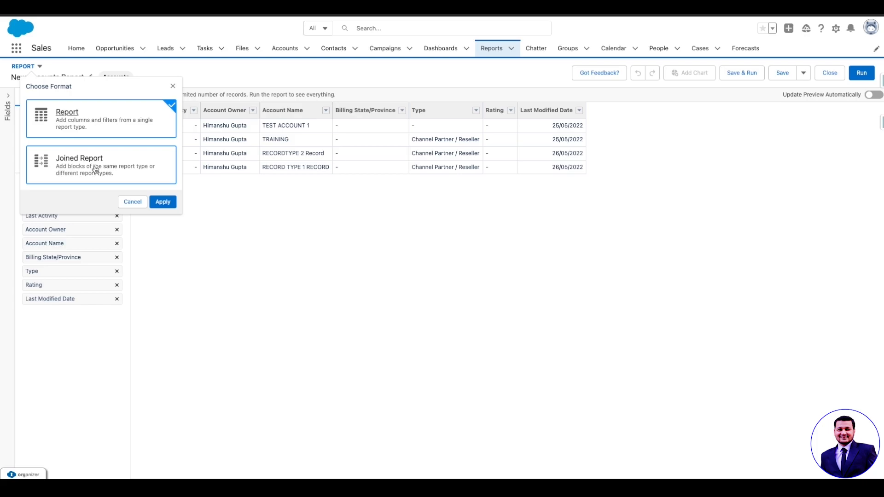
pyautogui.click(95, 169)
pyautogui.click(163, 202)
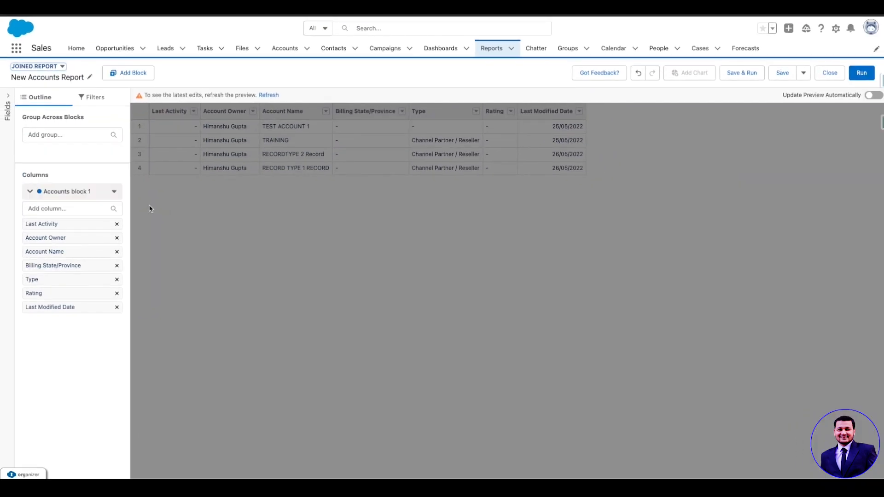
# - Add an Opportunities block with its default columns to the joined report
pyautogui.click(114, 75)
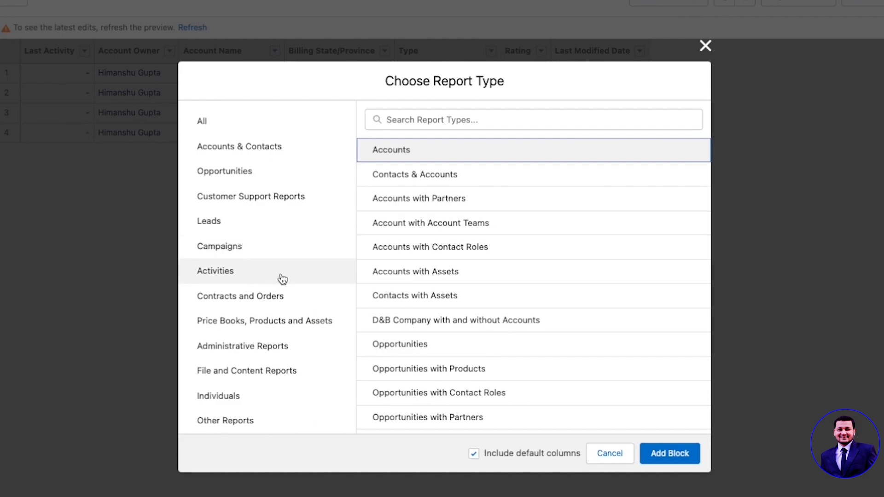
pyautogui.click(284, 181)
pyautogui.click(411, 159)
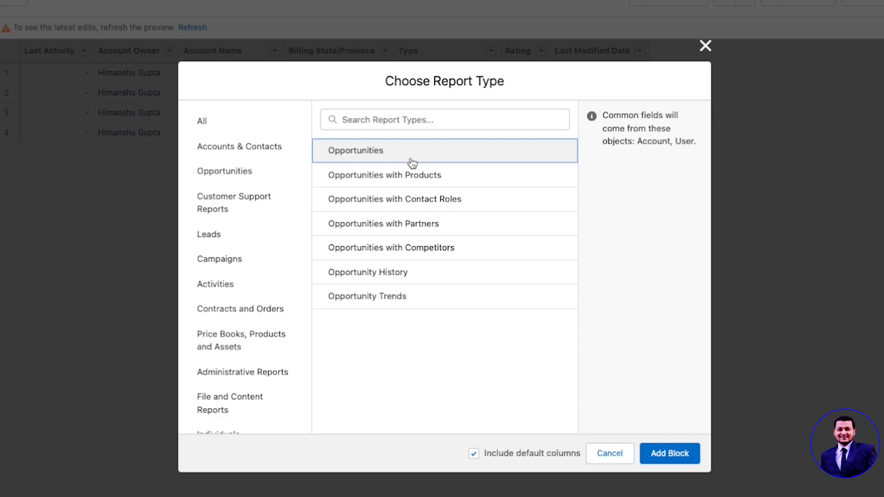
pyautogui.click(670, 454)
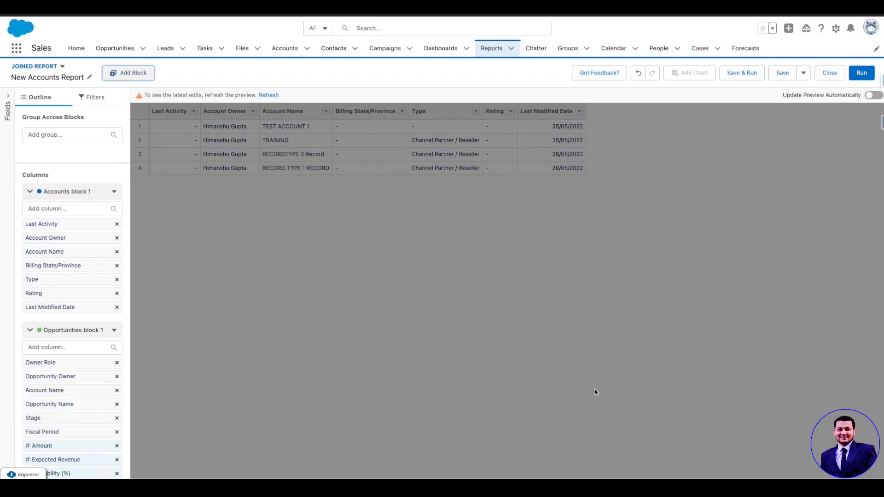
# - Refresh the joined report preview and look across the columns of the Accounts and Opportunities blocks
pyautogui.click(267, 95)
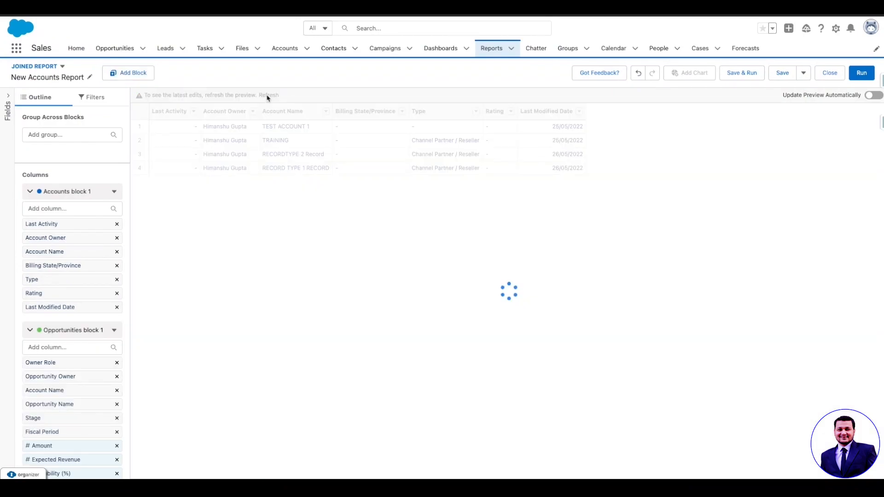
pyautogui.hscroll(10, 634, 174)
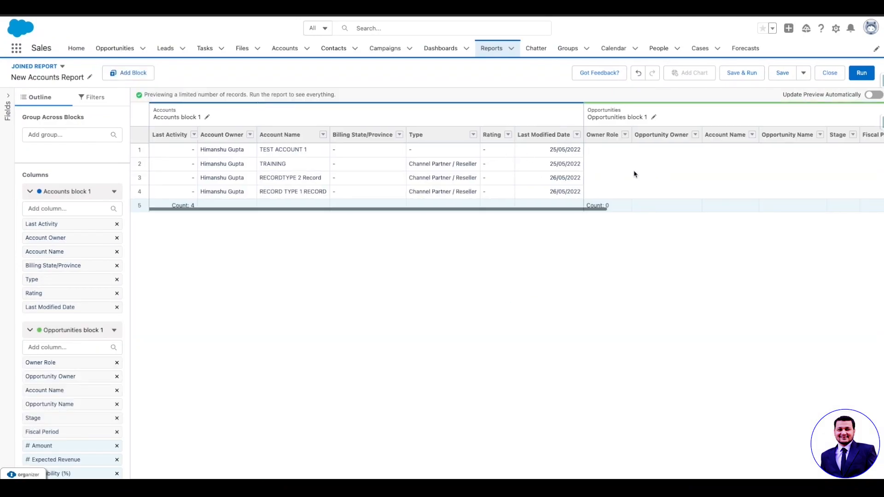
pyautogui.hscroll(3, 635, 174)
pyautogui.hscroll(-10, 634, 174)
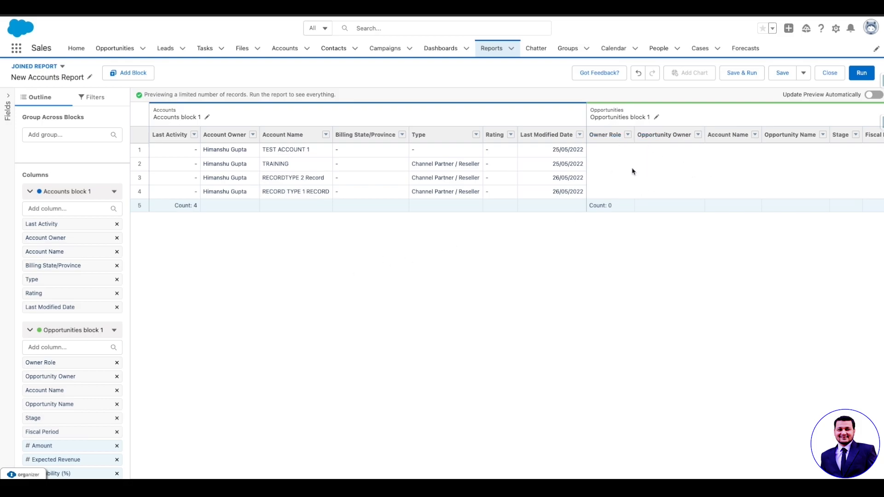
# - Set the Close Date filter range of the Opportunities block to All Time
pyautogui.click(92, 96)
pyautogui.click(54, 289)
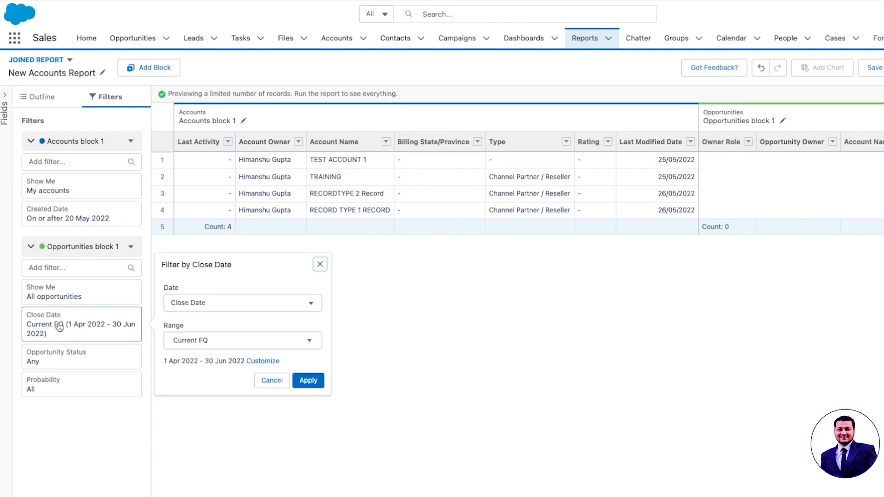
pyautogui.click(263, 361)
pyautogui.click(233, 340)
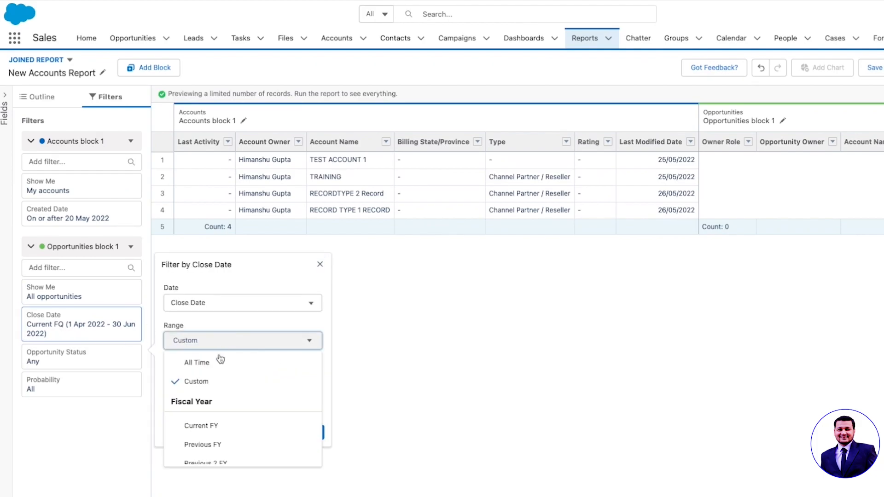
pyautogui.click(216, 363)
pyautogui.click(307, 379)
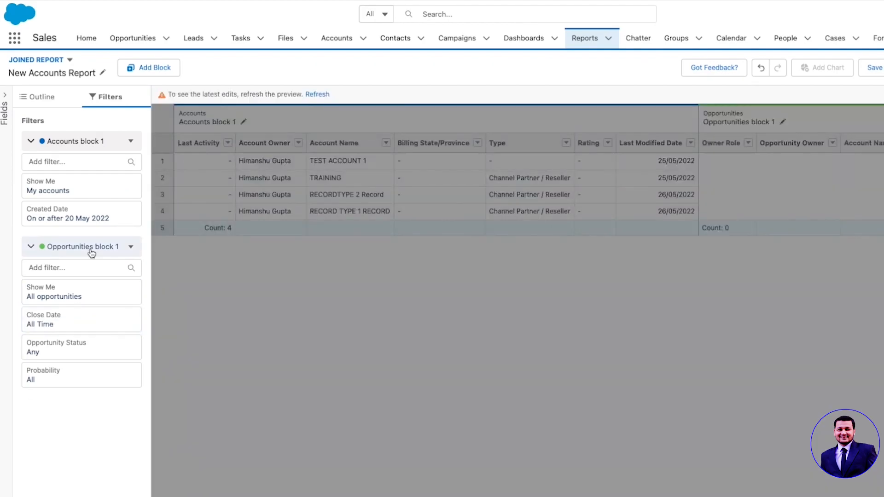
# - Set the Accounts block filters to show All accounts with a Created Date range of All Time
pyautogui.click(65, 195)
pyautogui.click(179, 196)
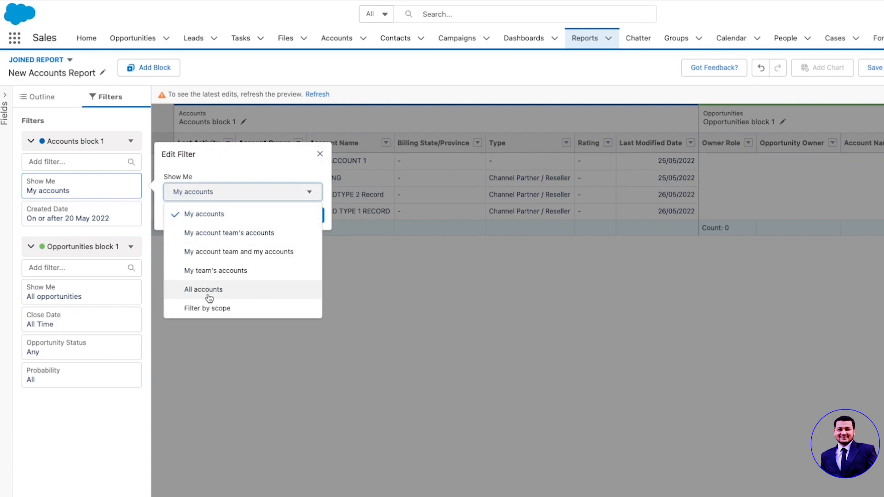
pyautogui.click(210, 290)
pyautogui.click(308, 215)
pyautogui.click(81, 223)
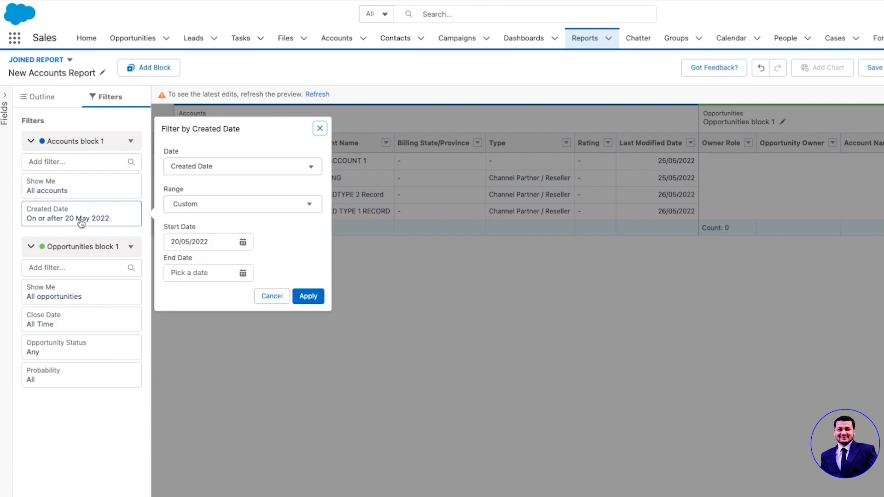
pyautogui.click(207, 204)
pyautogui.click(206, 227)
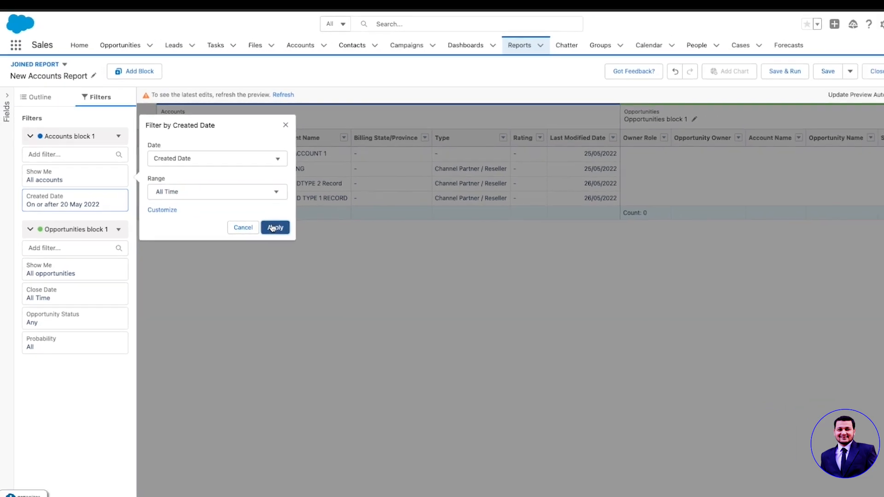
pyautogui.click(275, 229)
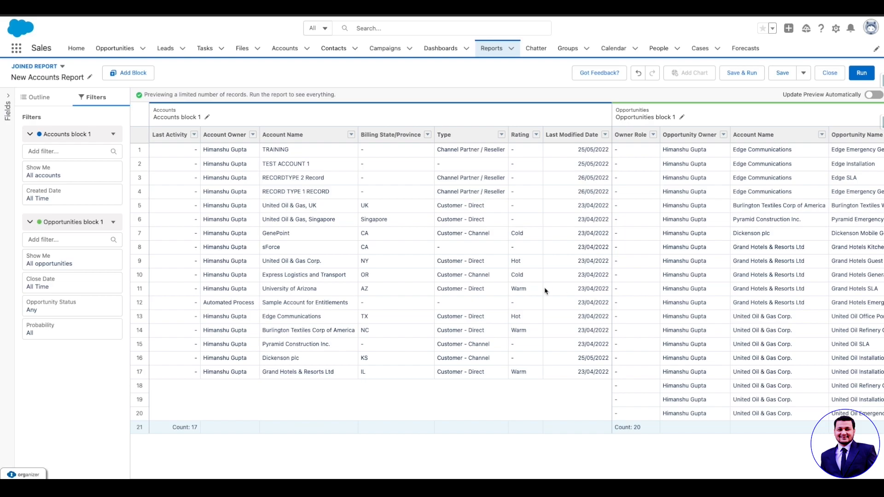
# - Group across both blocks by Account Owner and Industry, and refresh the preview
pyautogui.click(37, 97)
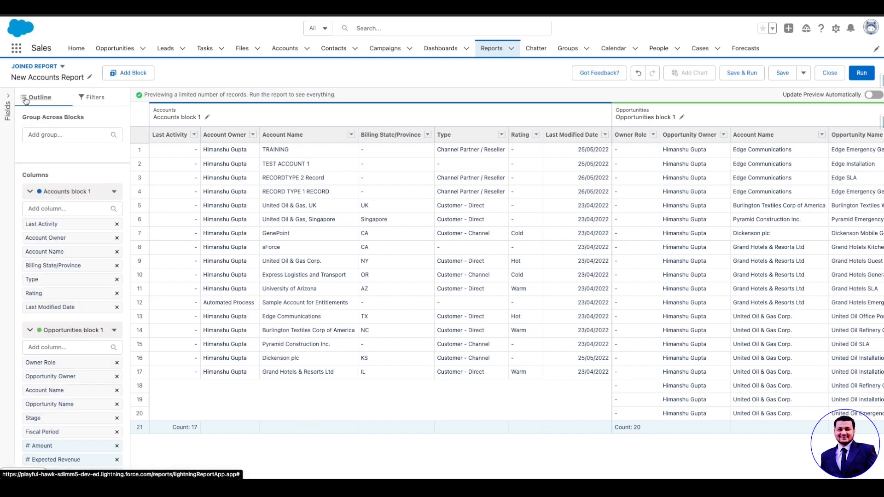
pyautogui.click(55, 136)
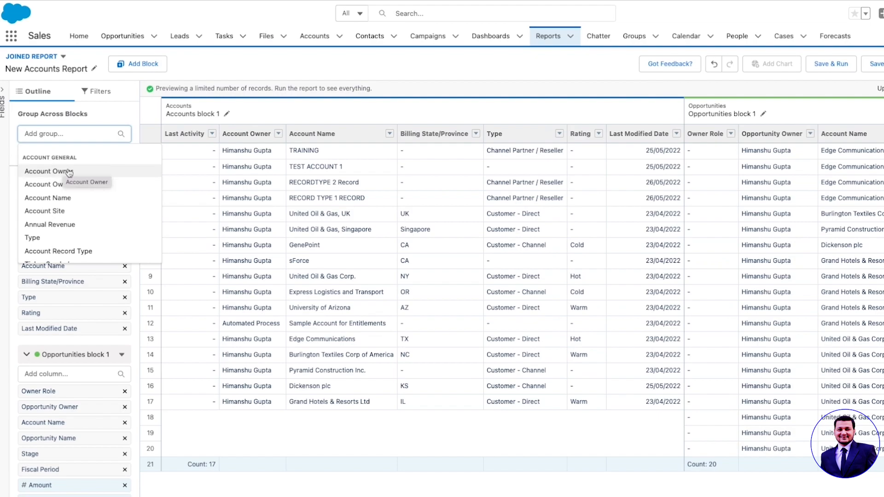
pyautogui.click(69, 172)
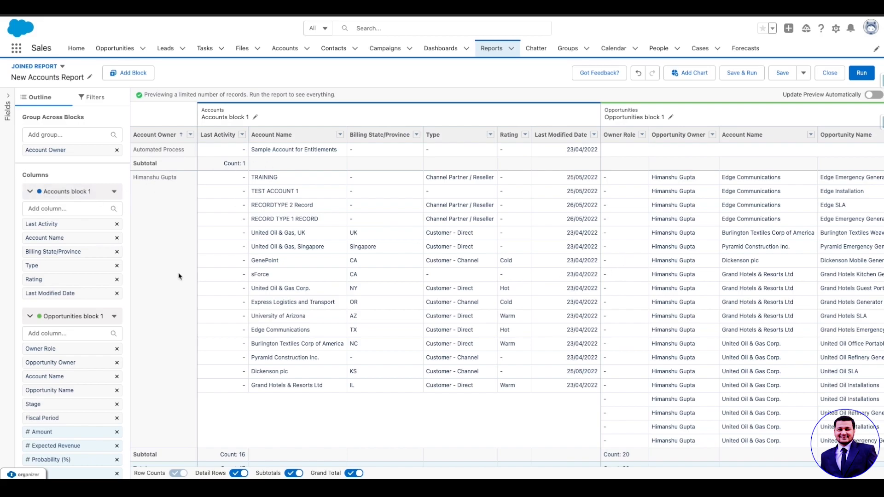
pyautogui.click(69, 134)
pyautogui.scroll(-3, 108, 229)
pyautogui.click(94, 208)
pyautogui.click(268, 95)
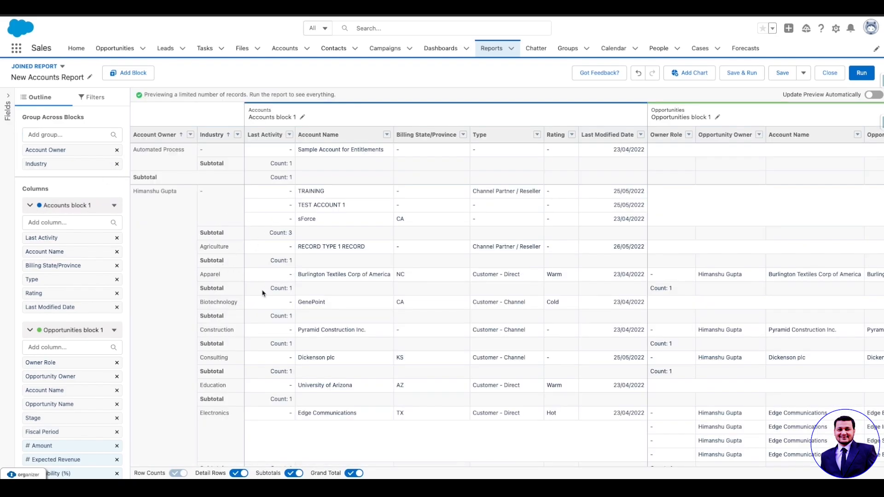
# - Save the report as "Joined Report" in Private Reports and run it
pyautogui.scroll(-5, 533, 374)
pyautogui.scroll(5, 533, 374)
pyautogui.click(739, 75)
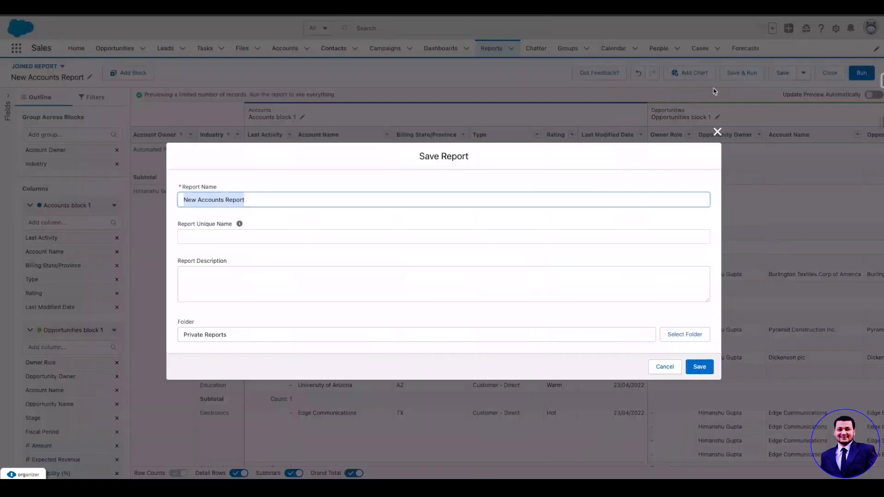
pyautogui.write('Joined ')
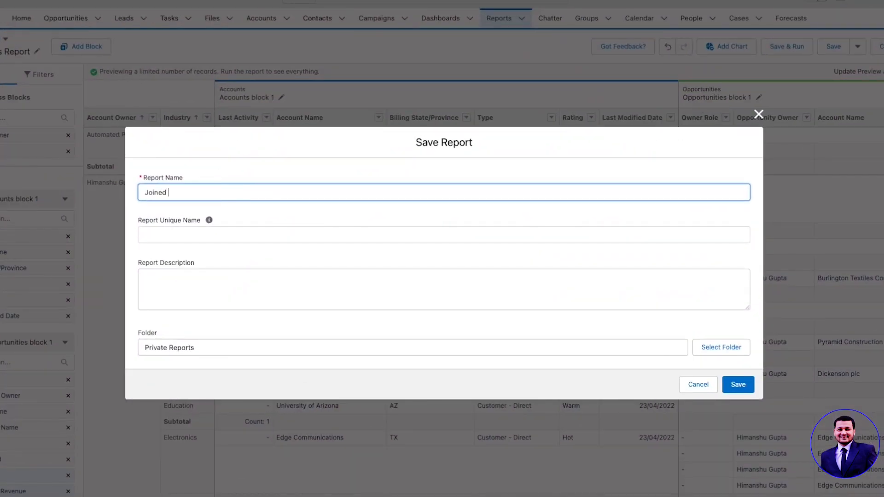
pyautogui.write('Report')
pyautogui.press('Tab')
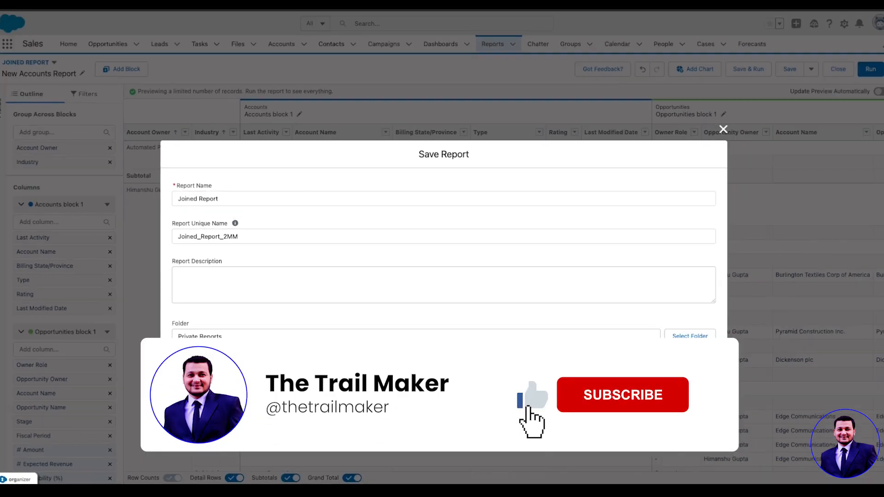
pyautogui.click(702, 373)
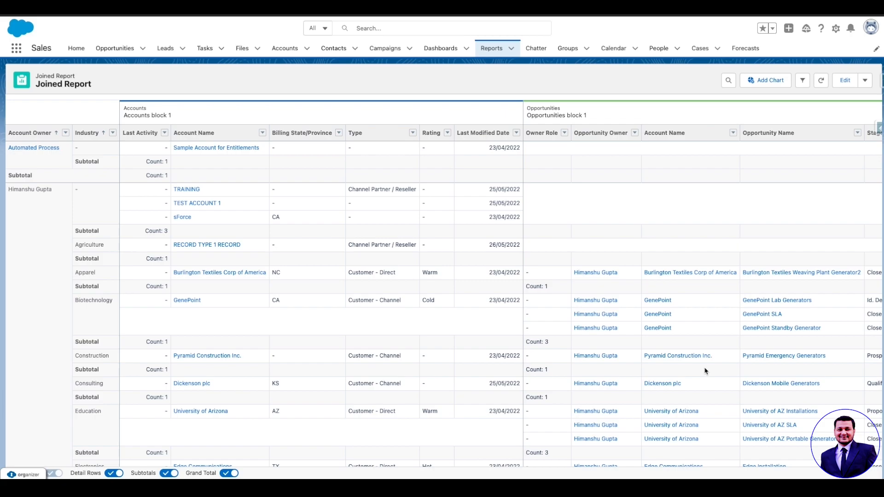
# - Add a chart to the joined report and set its X-Axis to the record count of Opportunities block 1
pyautogui.hscroll(5, 516, 266)
pyautogui.hscroll(8, 517, 266)
pyautogui.hscroll(-13, 516, 266)
pyautogui.scroll(-10, 516, 266)
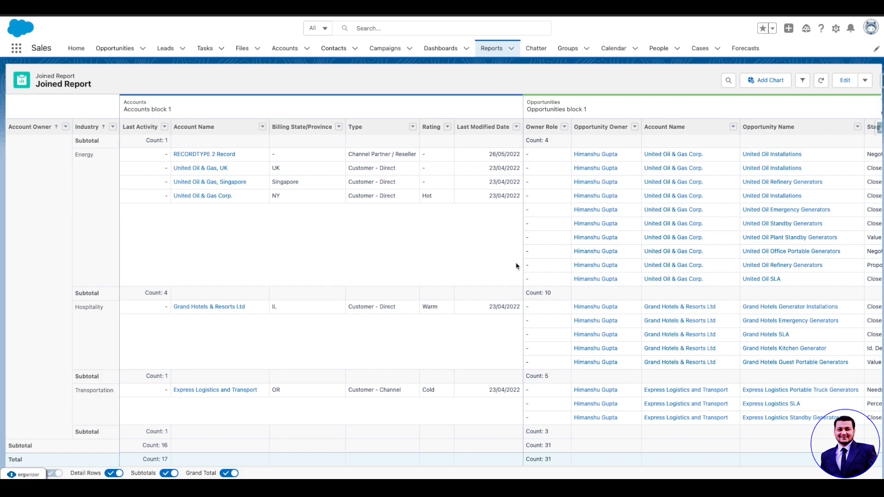
pyautogui.scroll(10, 517, 266)
pyautogui.click(764, 81)
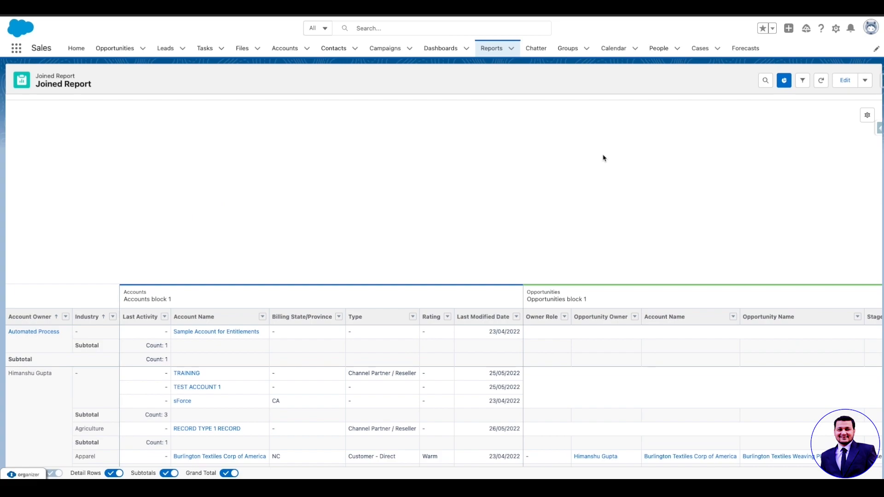
pyautogui.click(868, 115)
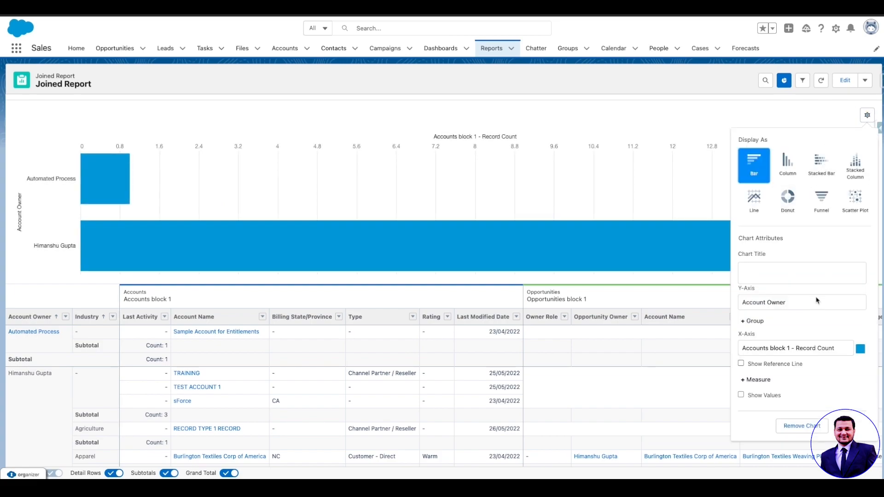
pyautogui.click(830, 353)
pyautogui.click(826, 362)
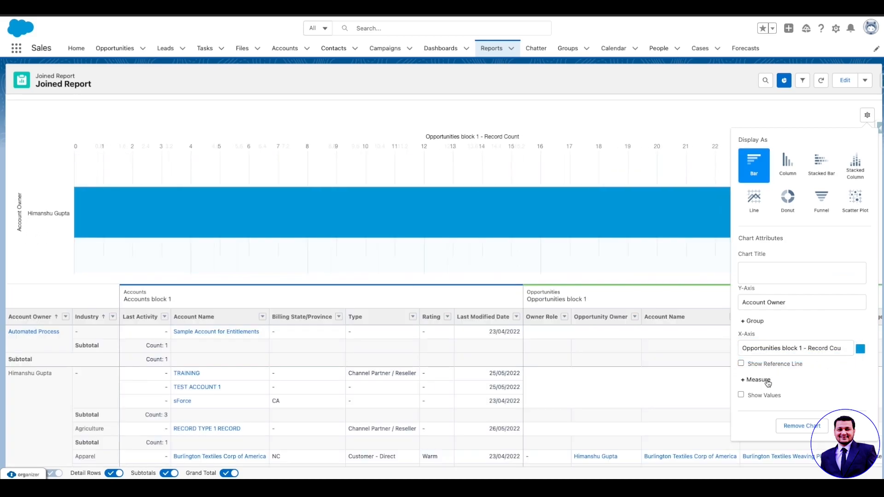
# - Add the record count of Accounts block 1 as a second chart measure and set the legend position to Bottom
pyautogui.click(771, 381)
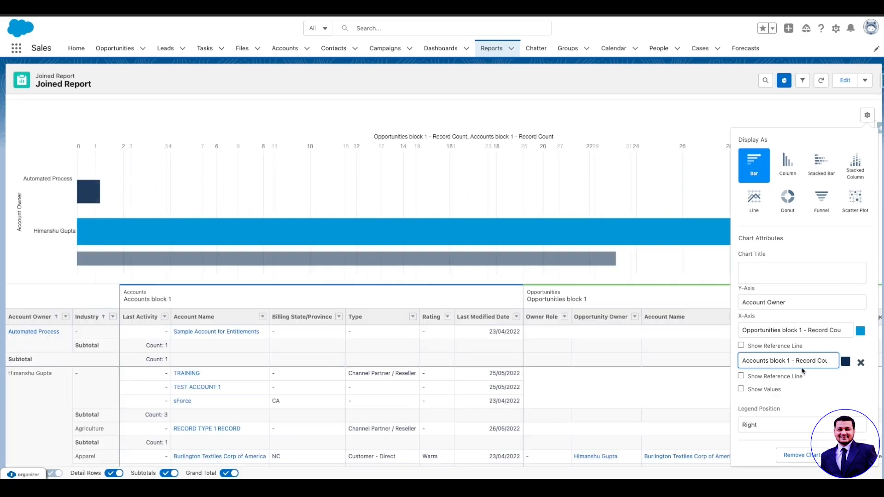
pyautogui.click(824, 366)
pyautogui.click(823, 363)
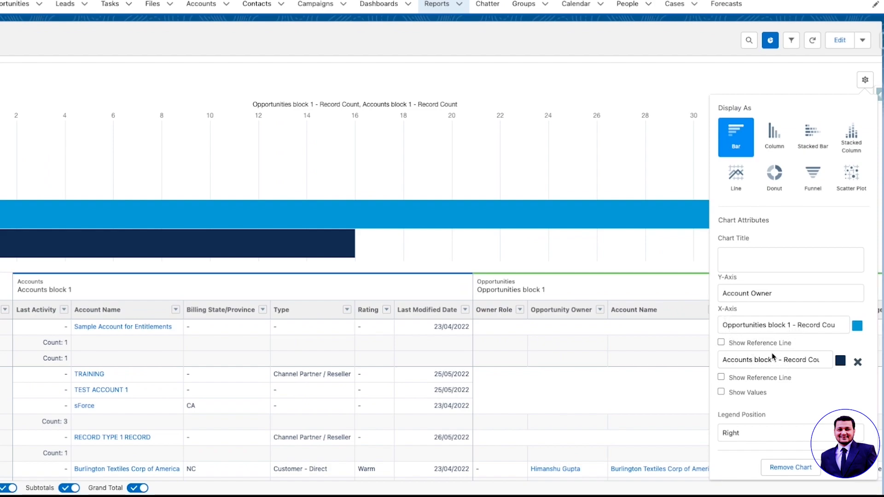
pyautogui.click(770, 425)
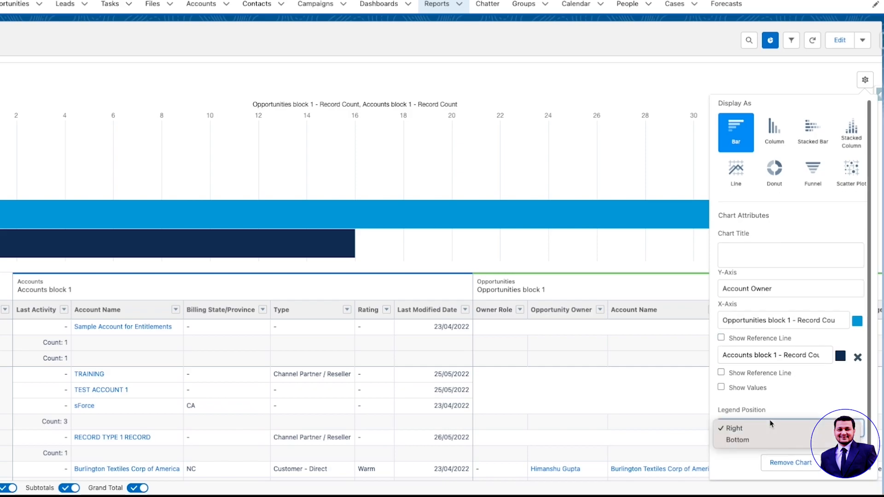
pyautogui.click(771, 440)
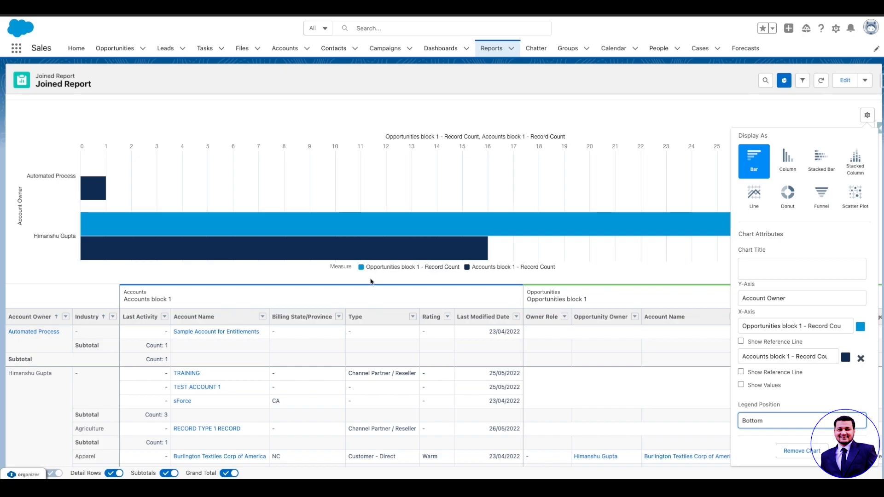
pyautogui.click(488, 273)
# - Reopen the joined report in the editor and open the names of the Accounts and Opportunities blocks for editing
pyautogui.click(845, 80)
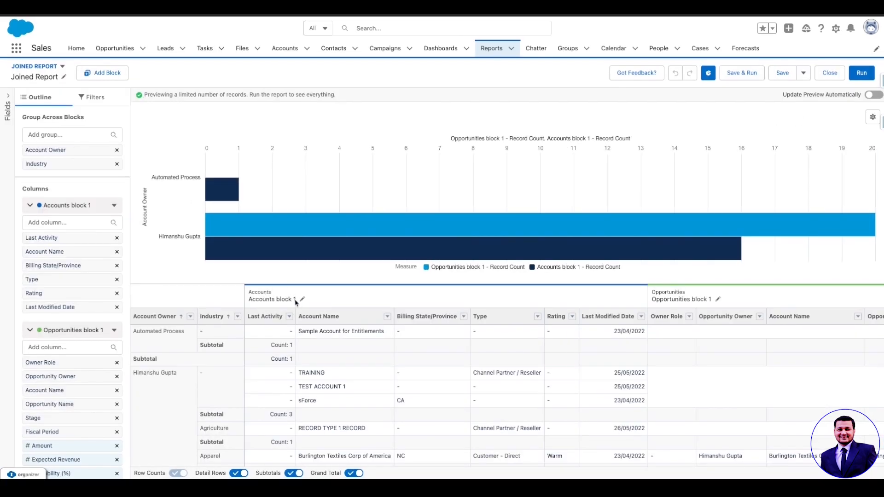
pyautogui.click(302, 298)
pyautogui.moveTo(302, 298); pyautogui.dragTo(249, 296)
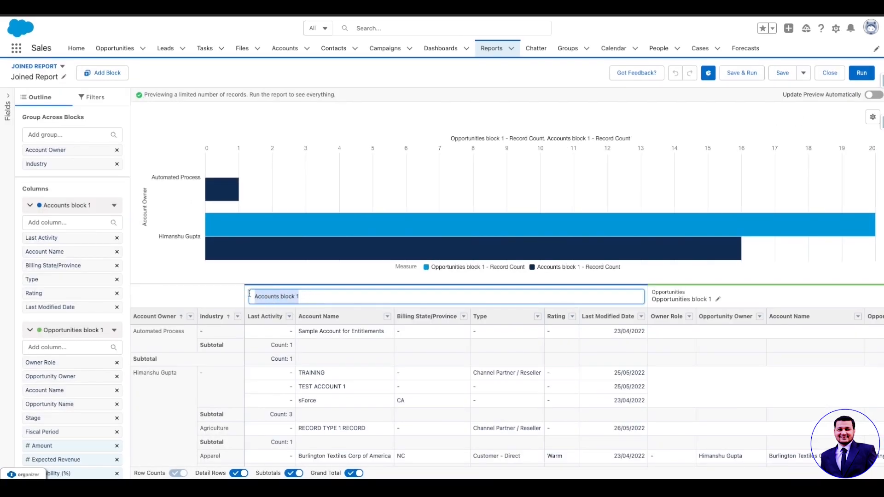
pyautogui.click(718, 300)
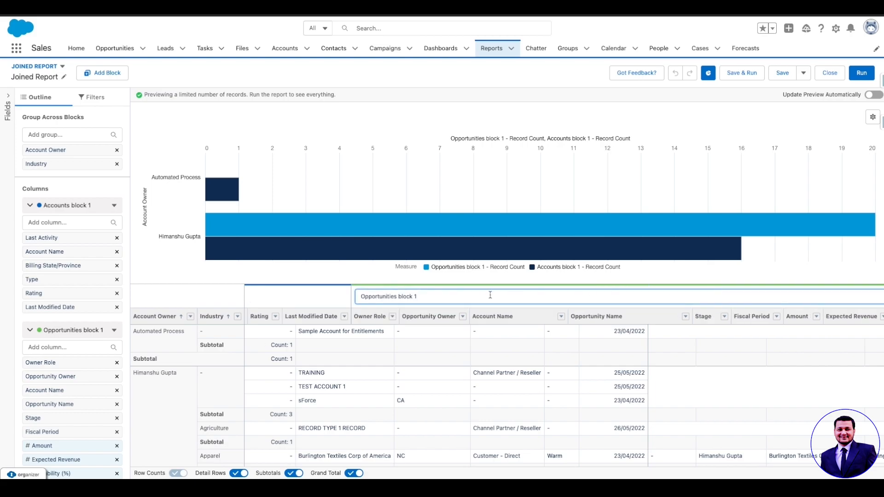
pyautogui.click(327, 295)
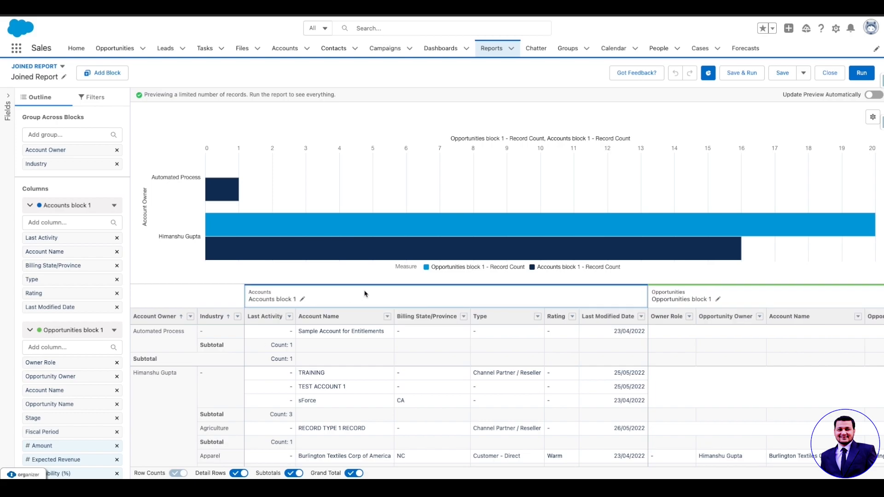
# - Save and run the joined report, and review its title, chart and rows down to the grand total
pyautogui.click(734, 74)
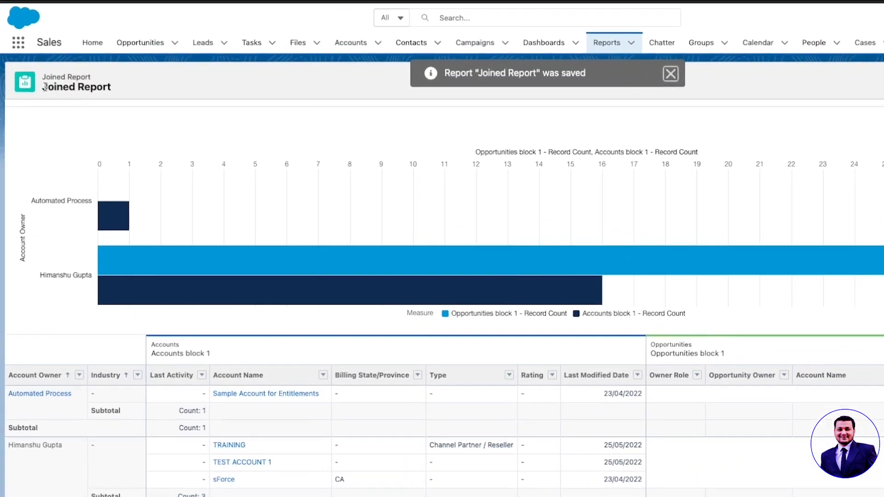
pyautogui.moveTo(36, 83); pyautogui.dragTo(99, 89)
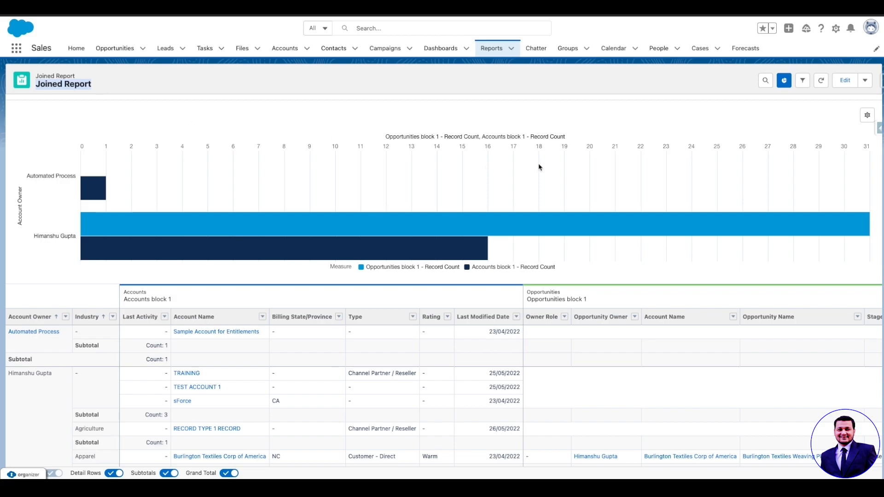
pyautogui.scroll(-15, 530, 171)
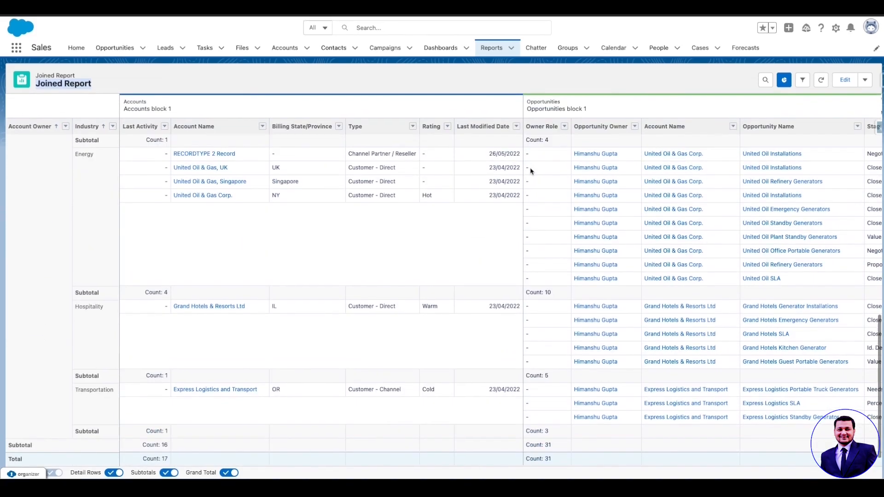